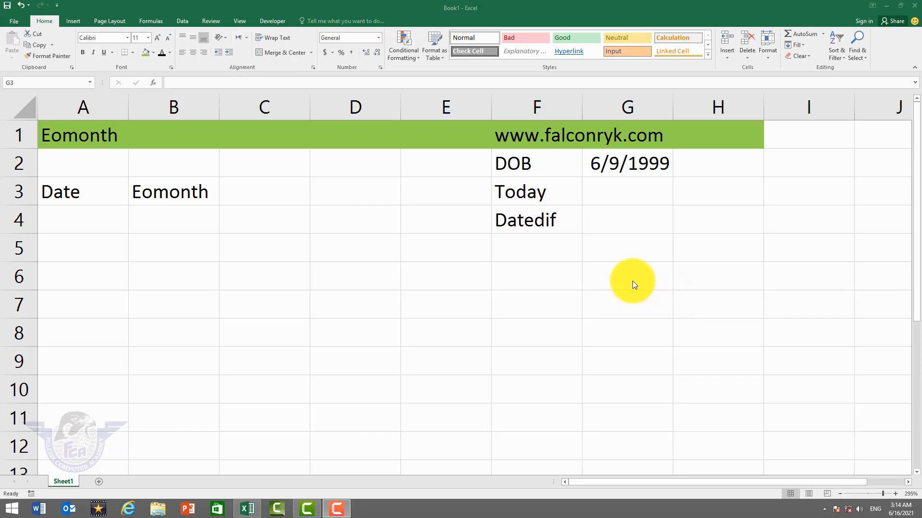
# Enter the formula =TODAY() in cell G3 beside the Today label.
pyautogui.click(603, 200)
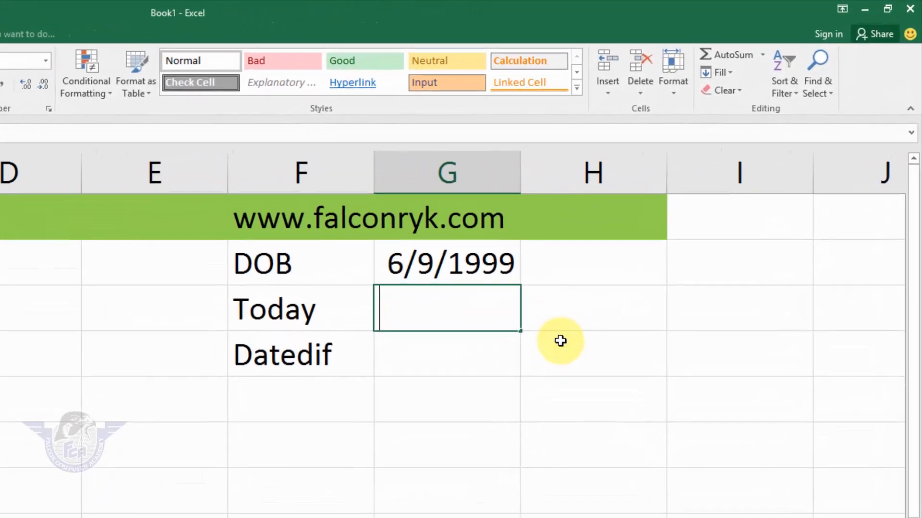
pyautogui.write('=')
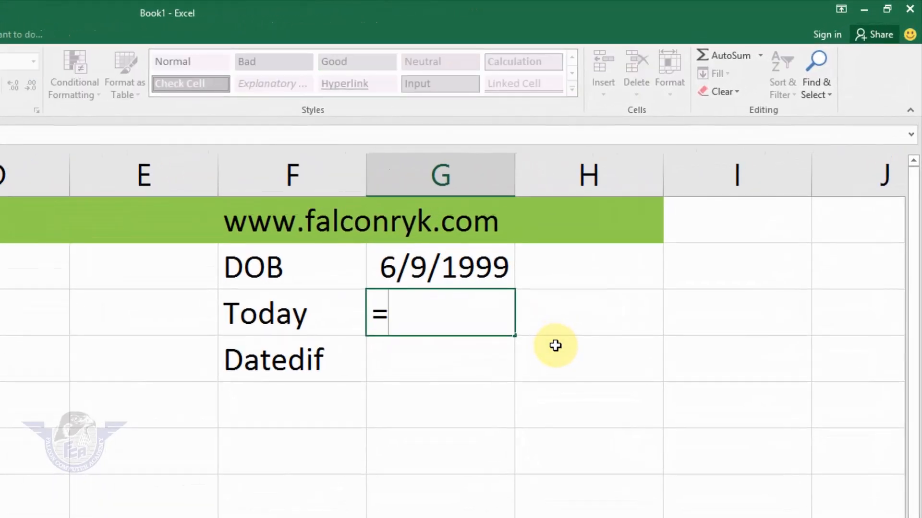
pyautogui.write('today')
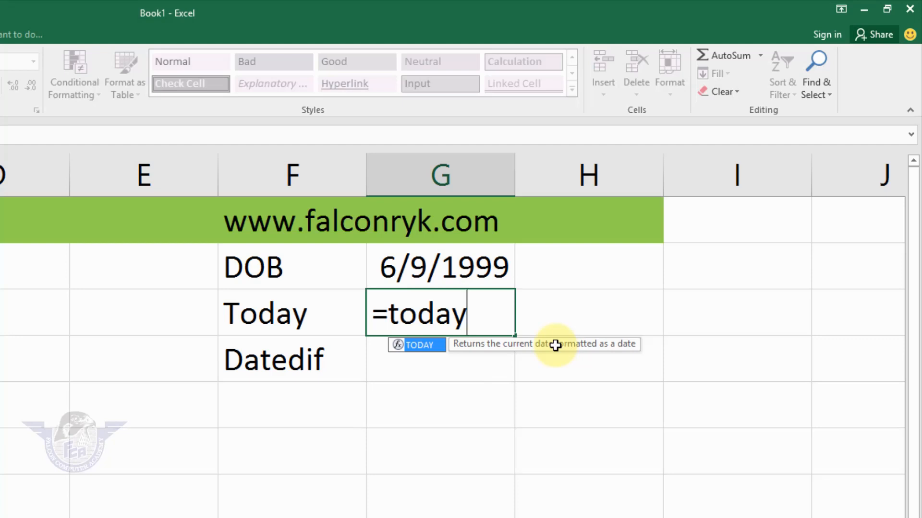
pyautogui.press('Tab')
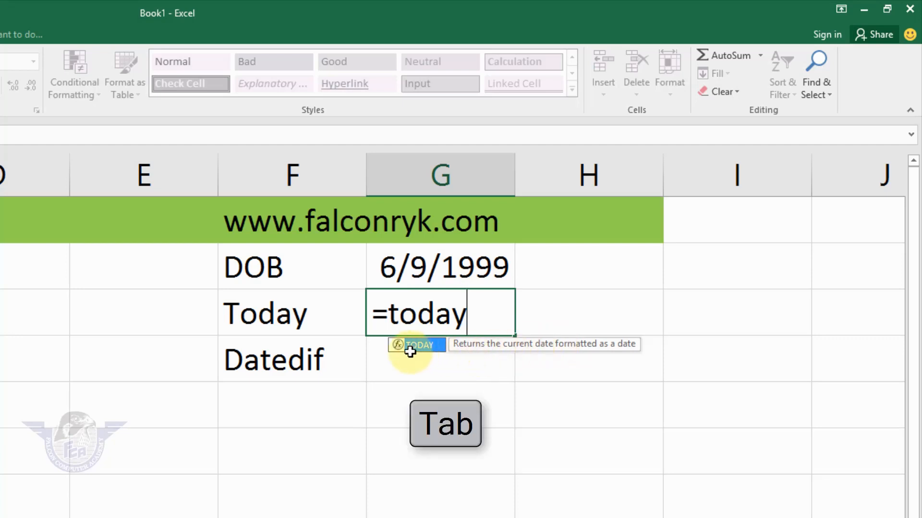
pyautogui.press('Tab')
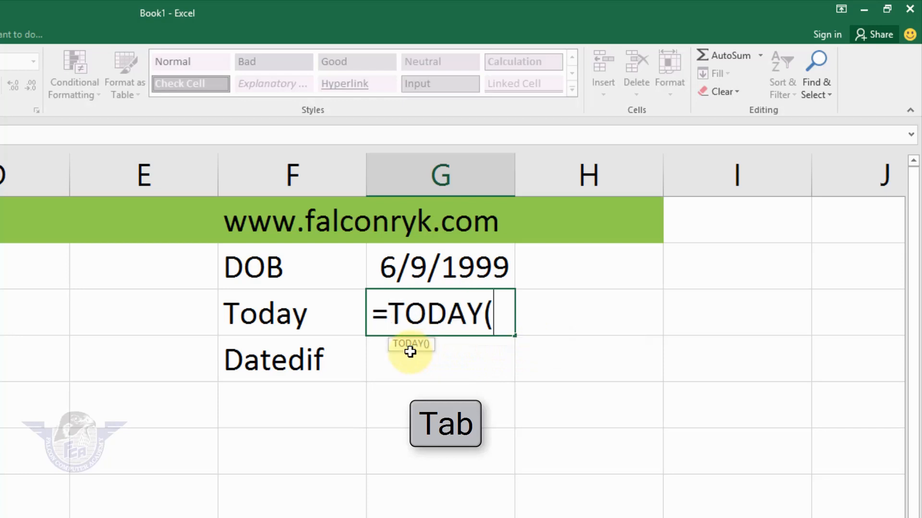
pyautogui.write(')')
pyautogui.press('Return')
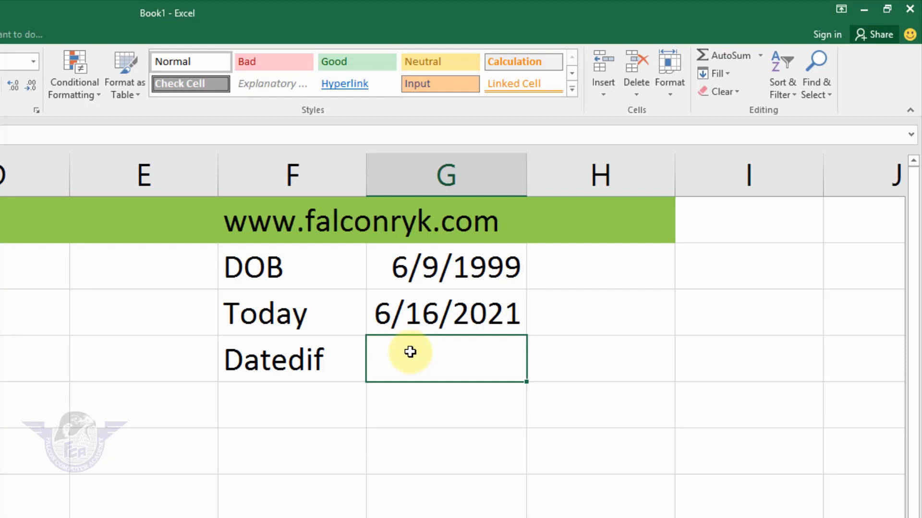
# Enter a DATEDIF formula in cell G4 that calculates complete years from G2 to TODAY() with the unit "Y".
pyautogui.write('=da')
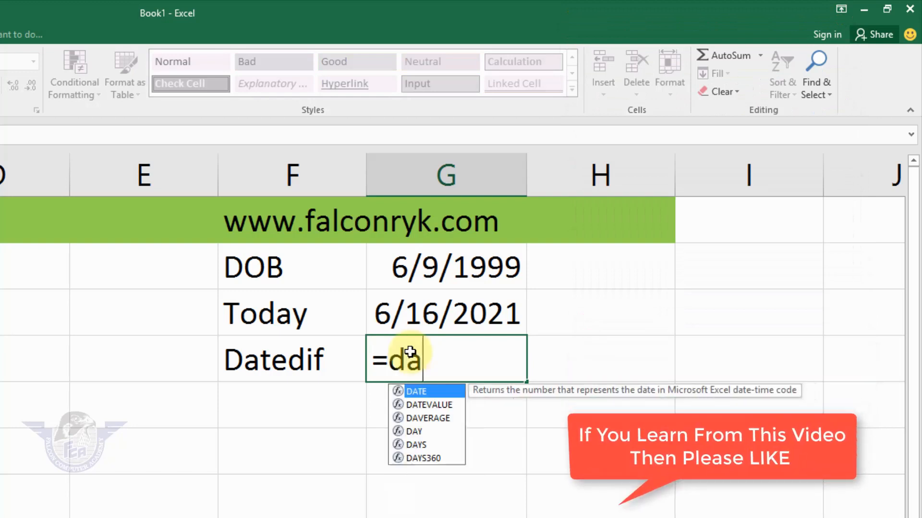
pyautogui.write('tedif')
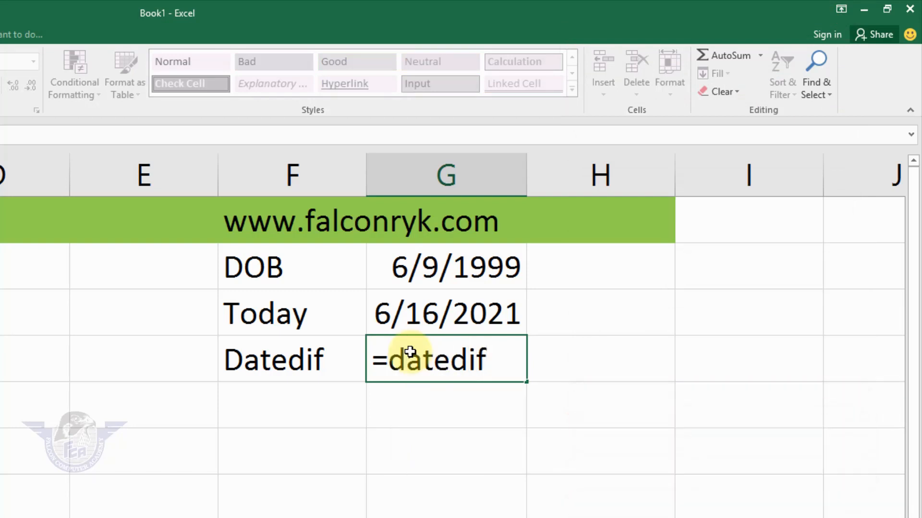
pyautogui.write('(')
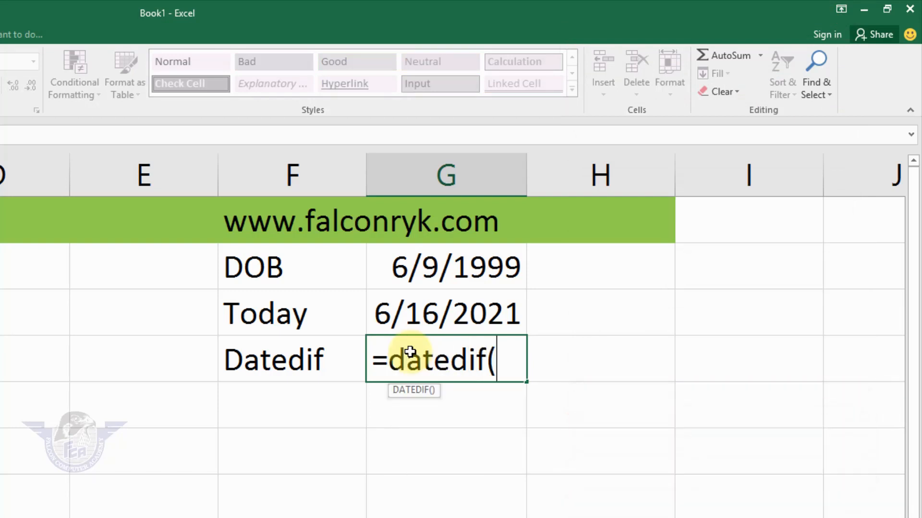
pyautogui.click(445, 265)
pyautogui.write(',today')
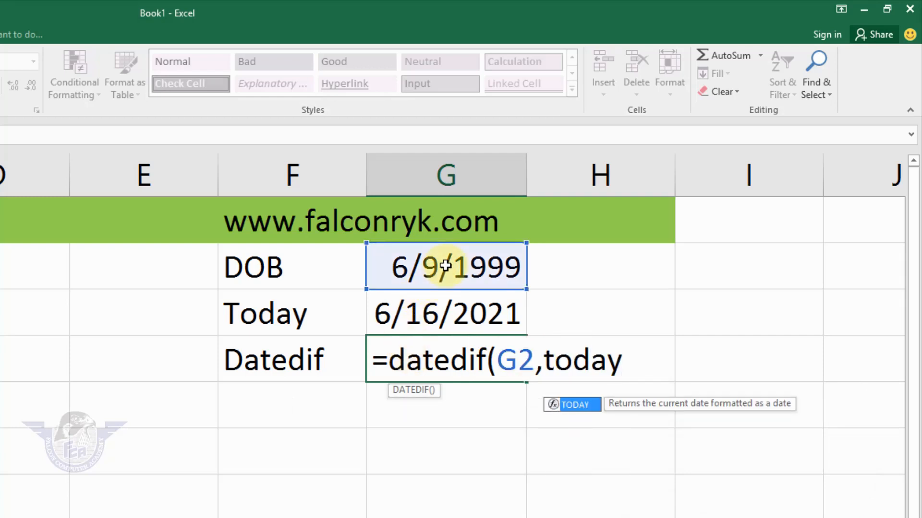
pyautogui.press('Tab')
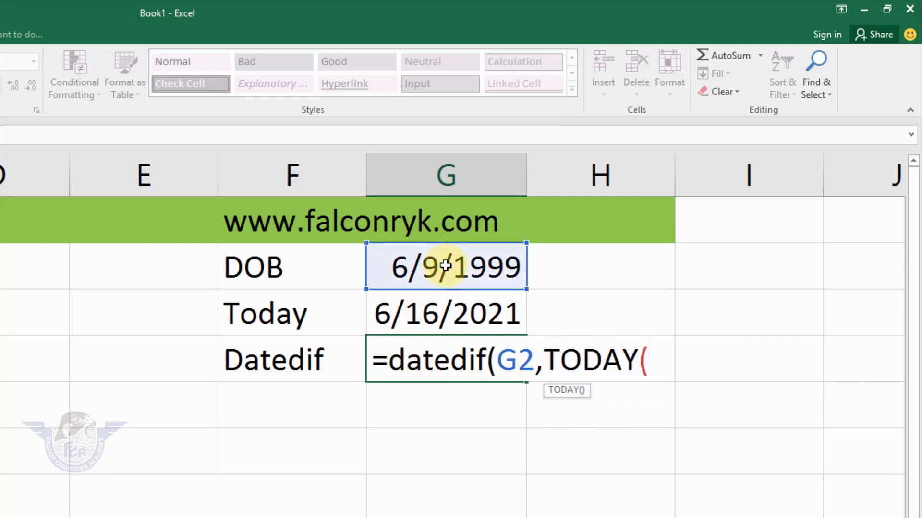
pyautogui.write('),"')
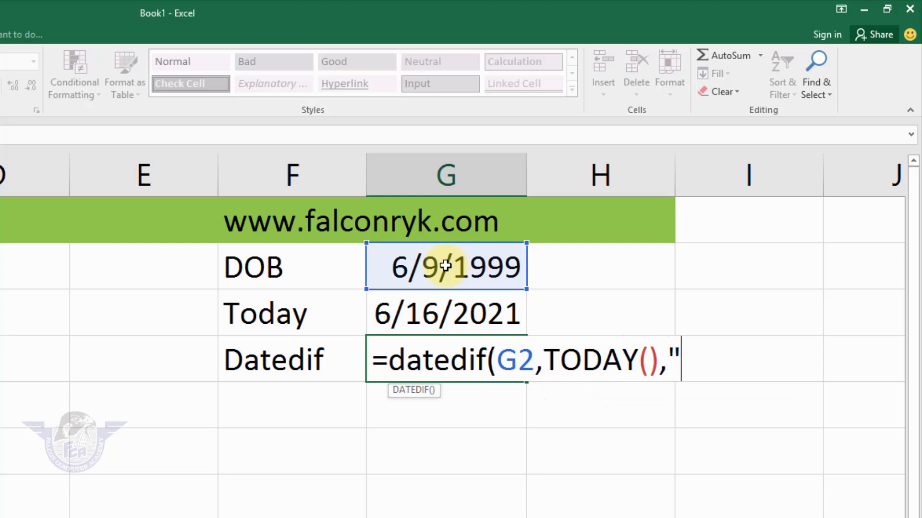
pyautogui.write('Y"')
pyautogui.press('Return')
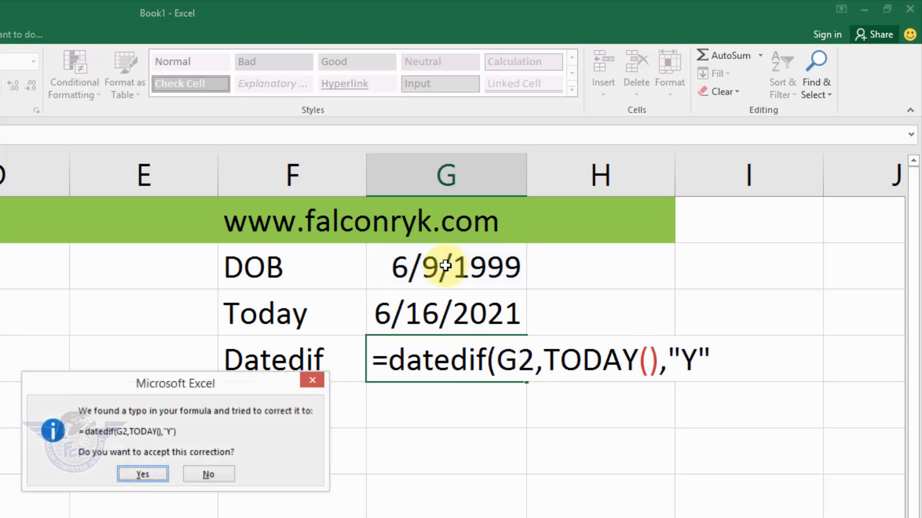
pyautogui.press('Return')
pyautogui.press('Up')
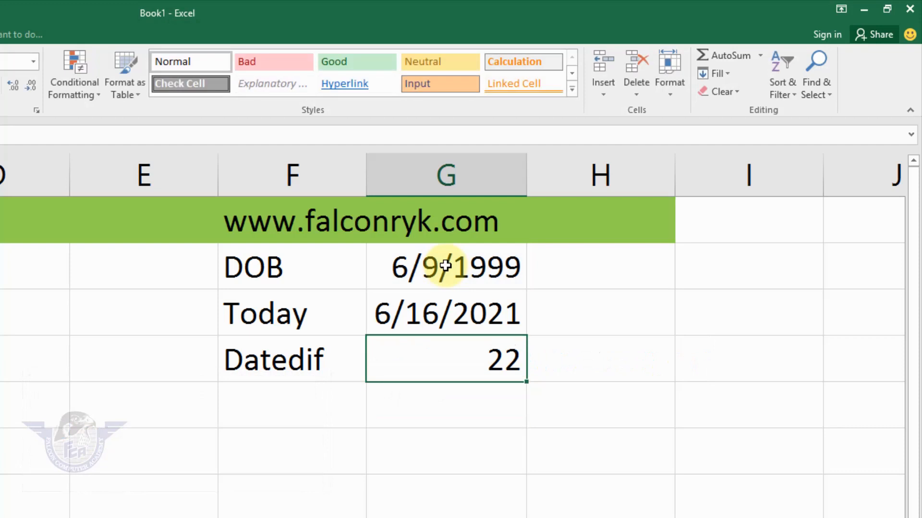
pyautogui.press('Up')
pyautogui.press('Up')
pyautogui.press('Up')
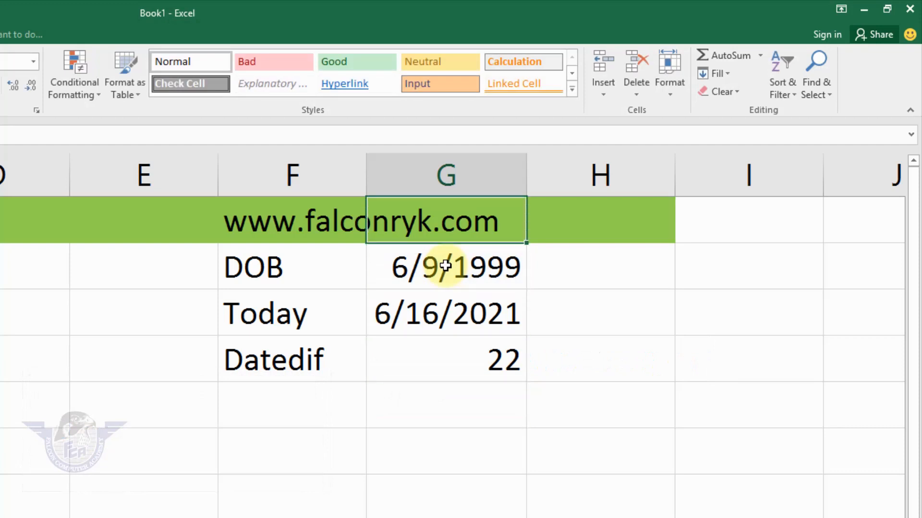
pyautogui.press('Down')
pyautogui.press('Down')
pyautogui.press('Down')
pyautogui.press('Down')
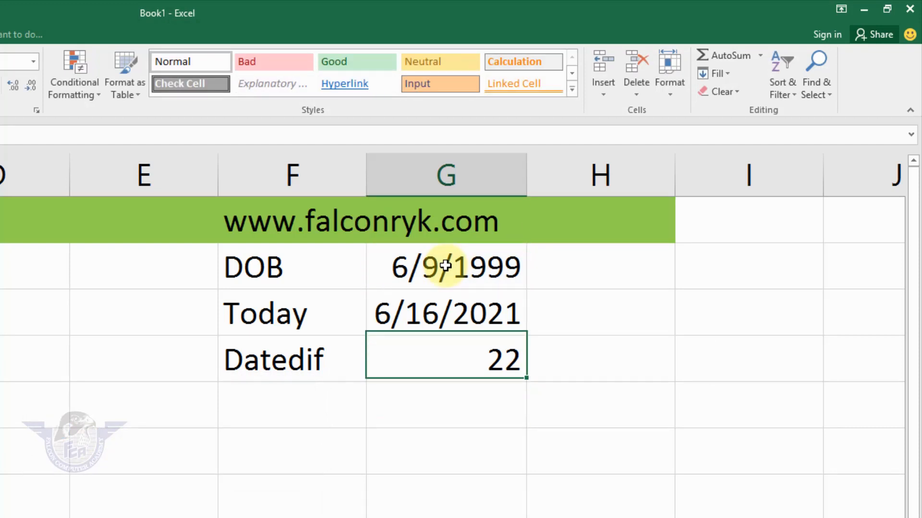
# Change the unit of the DATEDIF formula in cell G4 to "YM" for the months beyond complete years.
pyautogui.press('Up')
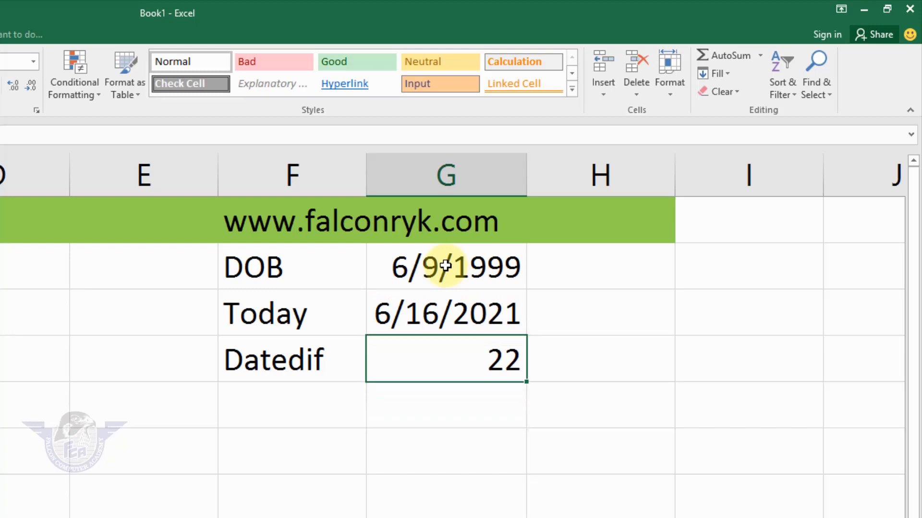
pyautogui.press('F2')
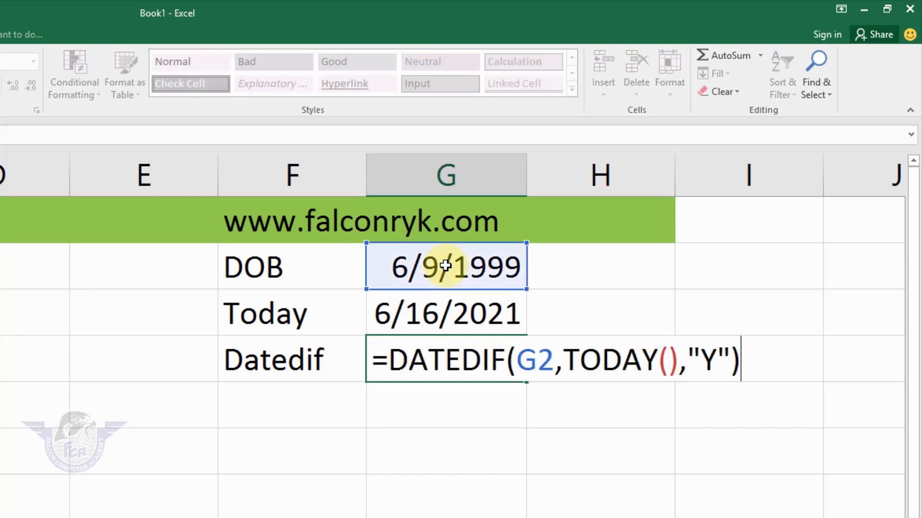
pyautogui.press('Left')
pyautogui.press('Left')
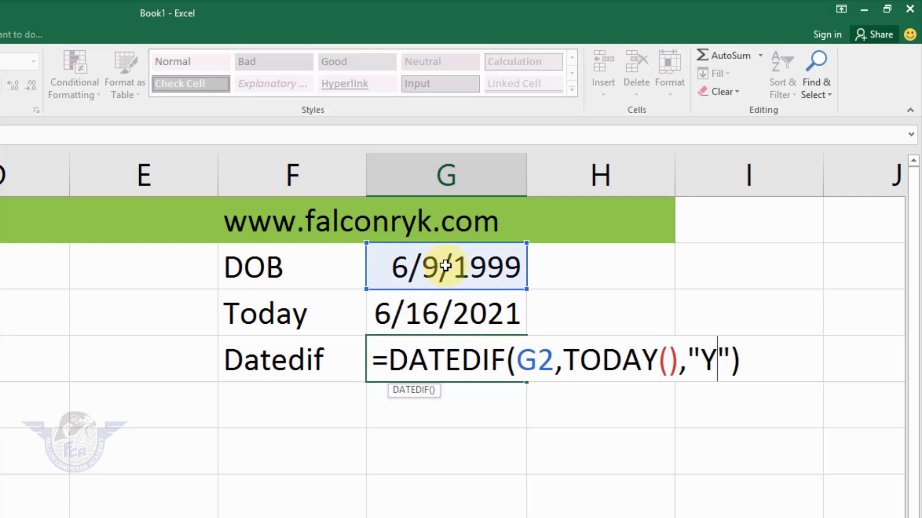
pyautogui.write('M')
pyautogui.press('Return')
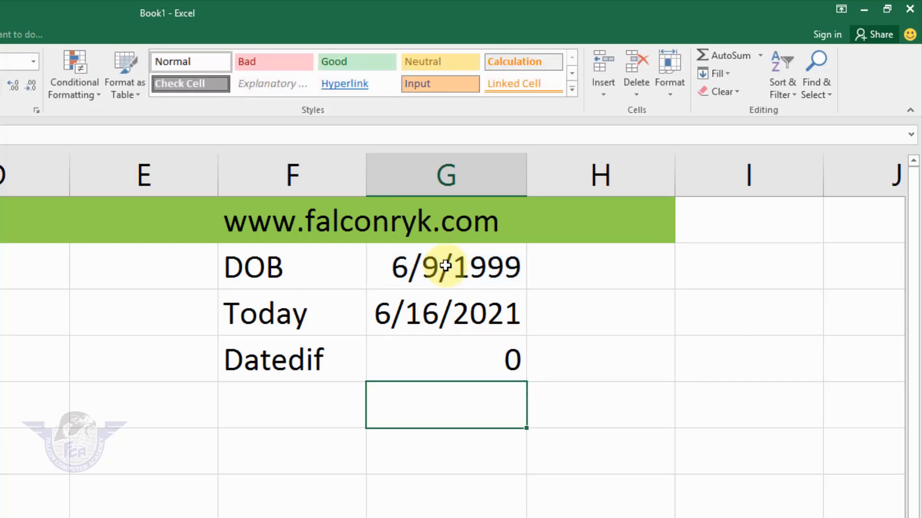
# Set the month of the DOB date in cell G2 to 8, keeping its day and year.
pyautogui.press('Up')
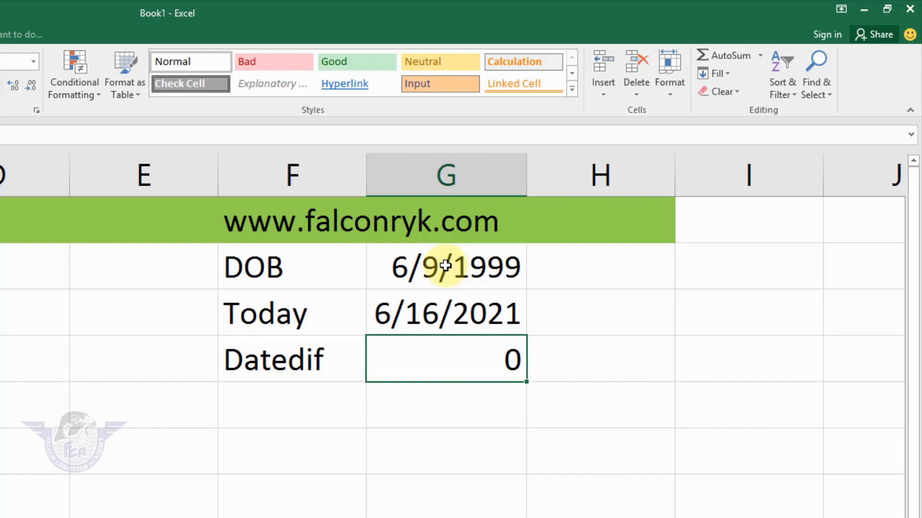
pyautogui.press('Up')
pyautogui.press('Up')
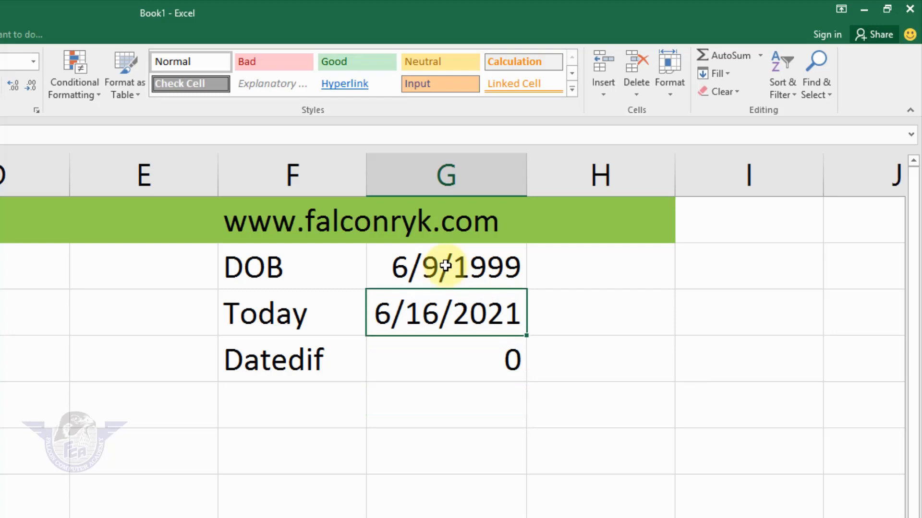
pyautogui.press('F2')
pyautogui.press('Left')
pyautogui.press('Left')
pyautogui.press('Left')
pyautogui.press('Left')
pyautogui.press('Left')
pyautogui.press('Left')
pyautogui.press('Left')
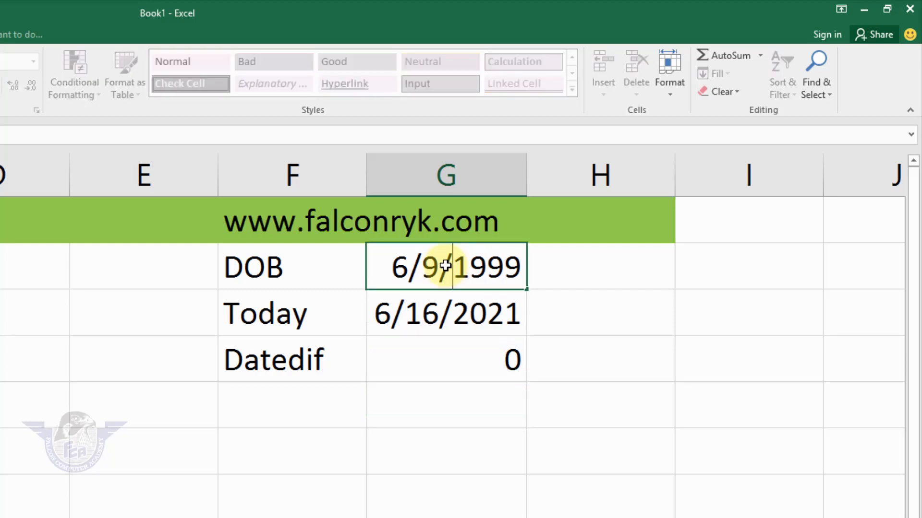
pyautogui.hotkey('shift', 'Left')
pyautogui.write('8')
pyautogui.press('Return')
# Change the unit of the DATEDIF formula in cell G4 to "MD" for the days beyond complete months.
pyautogui.press('Down')
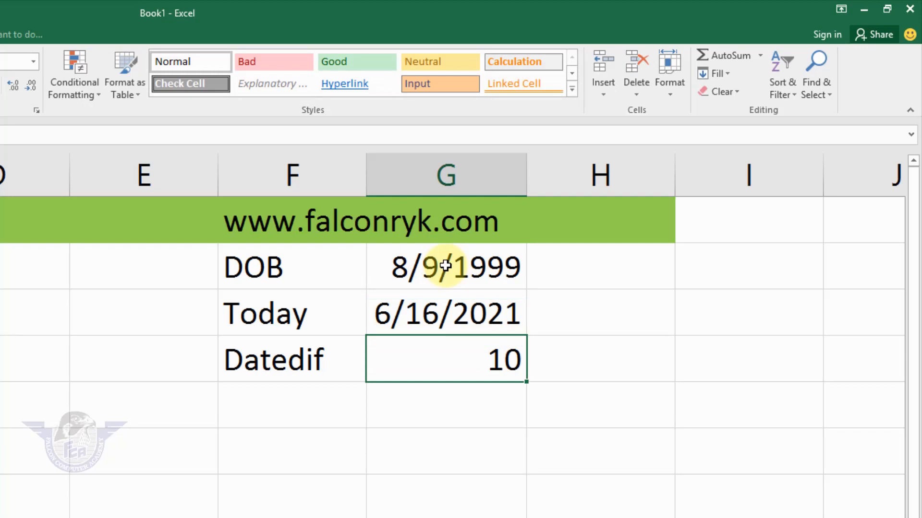
pyautogui.press('F2')
pyautogui.press('BackSpace')
pyautogui.press('BackSpace')
pyautogui.press('BackSpace')
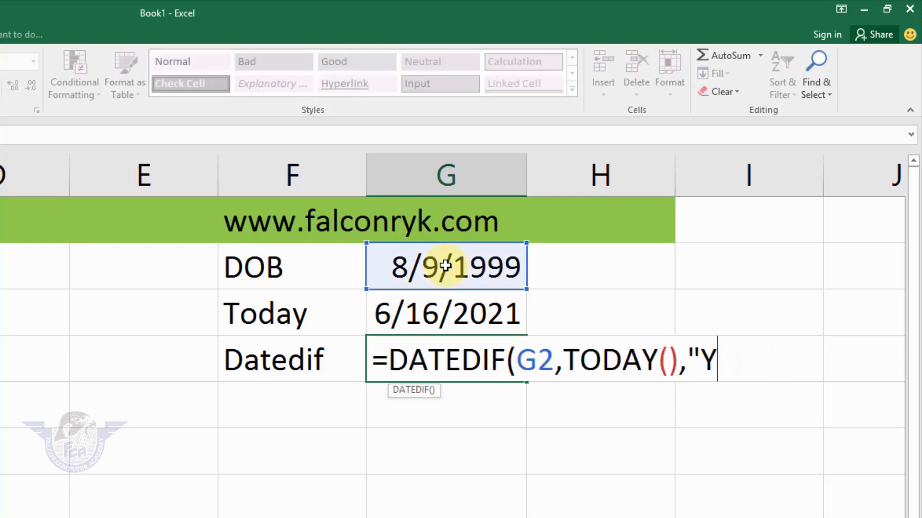
pyautogui.press('BackSpace')
pyautogui.write('MD')
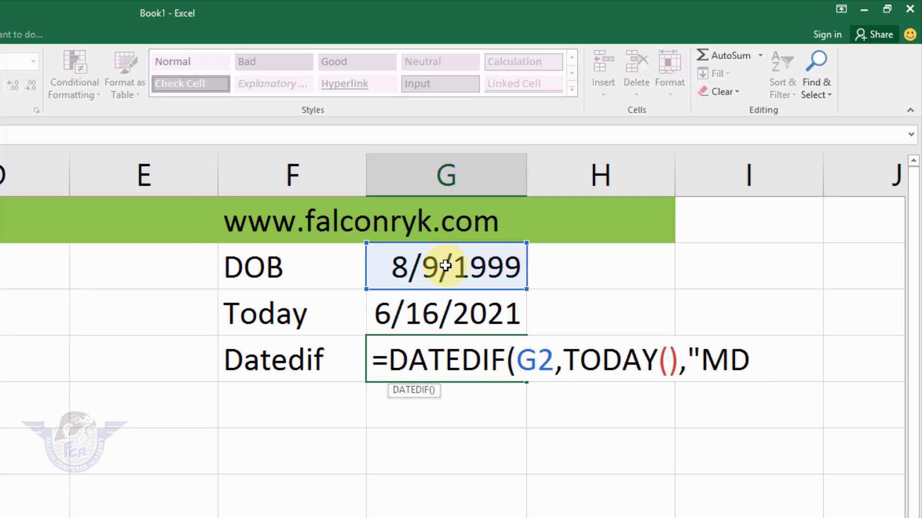
pyautogui.write('")')
pyautogui.press('Return')
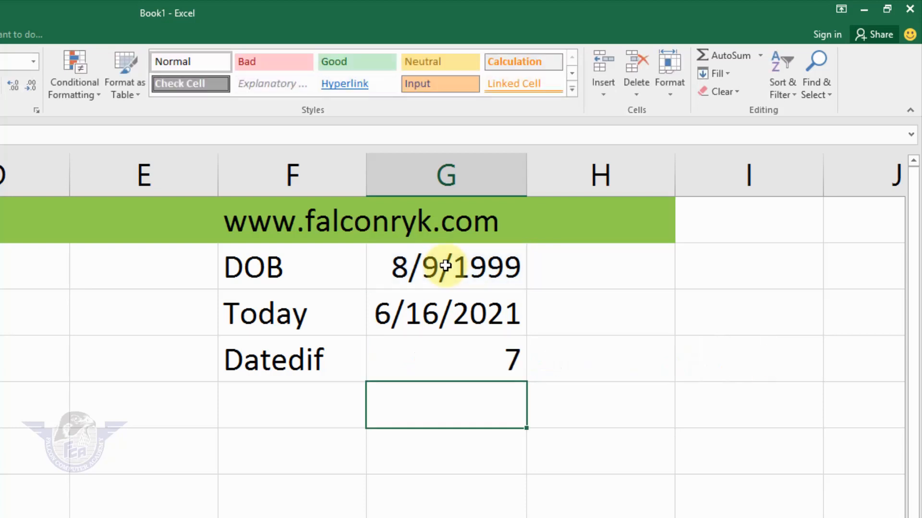
pyautogui.press('Up')
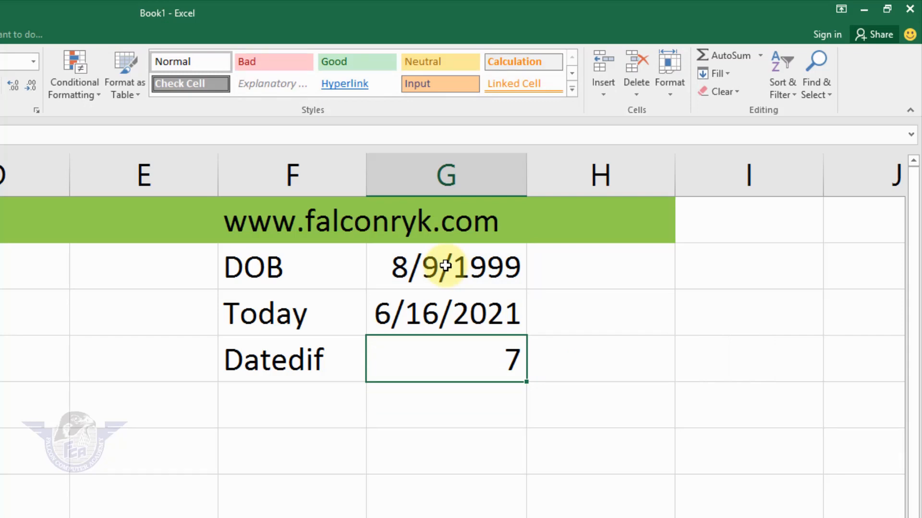
# Enter the formula =TODAY() in cell A4 under the Date heading.
pyautogui.press('Down')
pyautogui.press('Left')
pyautogui.press('Left')
pyautogui.press('Left')
pyautogui.press('Left')
pyautogui.press('Left')
pyautogui.press('Left')
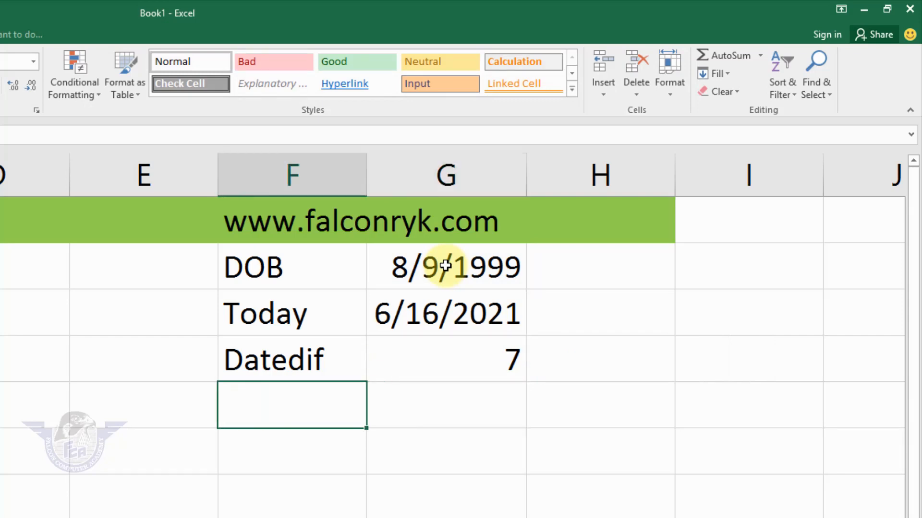
pyautogui.press('Up')
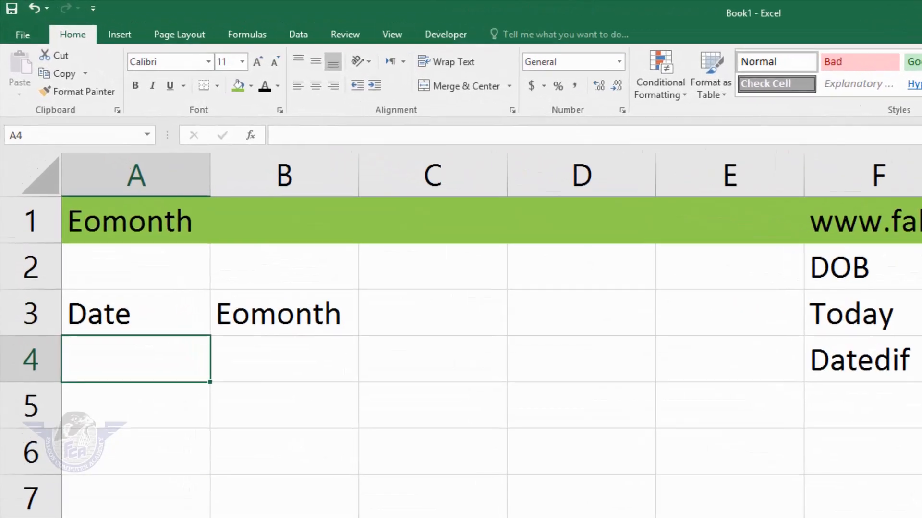
pyautogui.write('=tod')
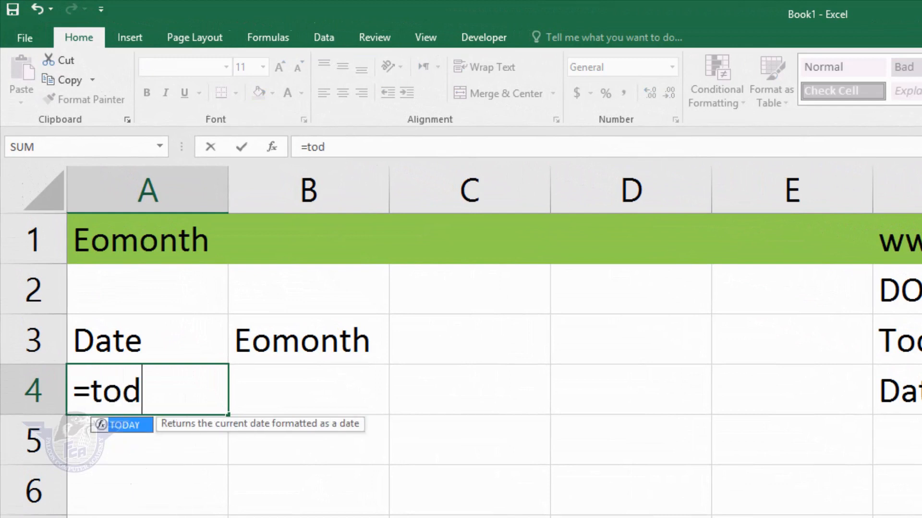
pyautogui.write('ay()')
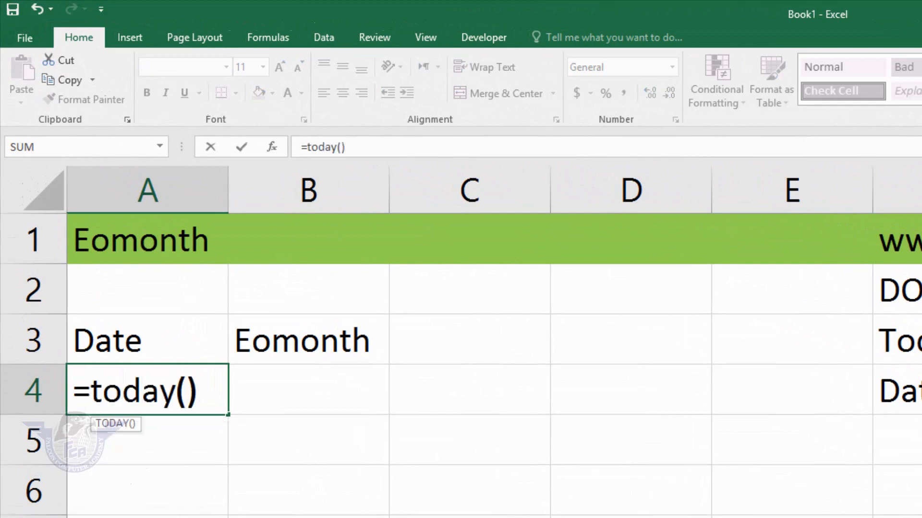
pyautogui.press('Return')
# Enter the formula =EOMONTH(A4,0) in cell B4 under the Eomonth heading, using the date in A4 as start date.
pyautogui.press('Up')
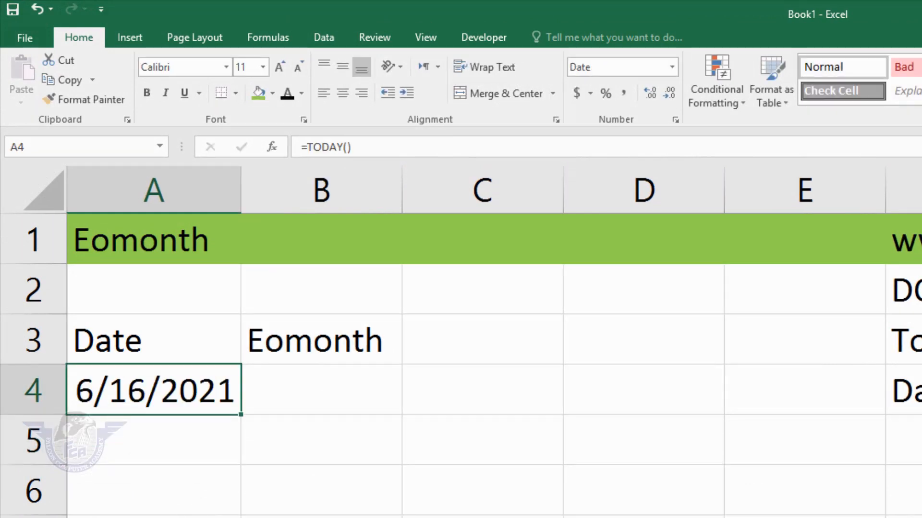
pyautogui.press('Right')
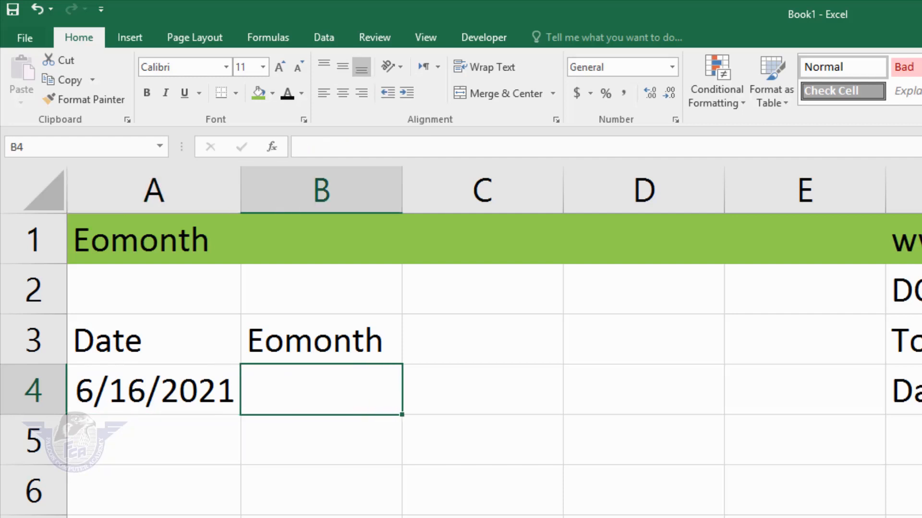
pyautogui.write('=')
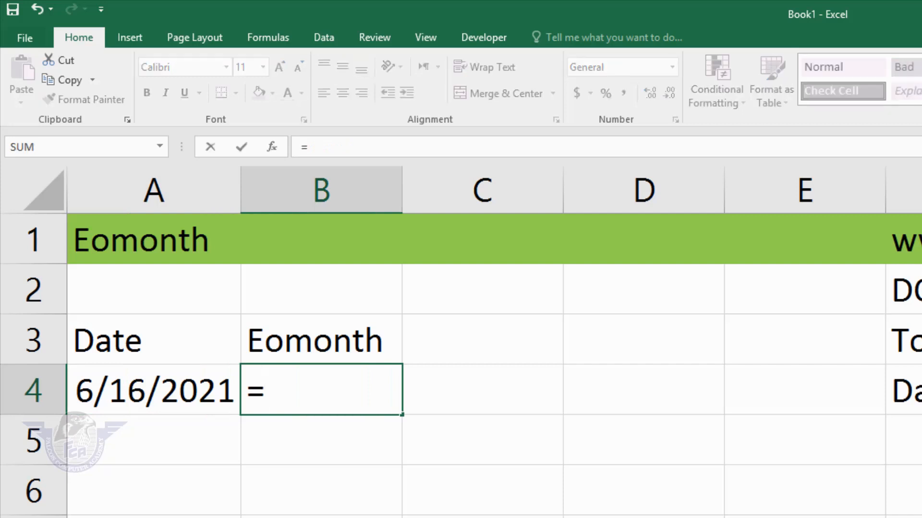
pyautogui.write('eo')
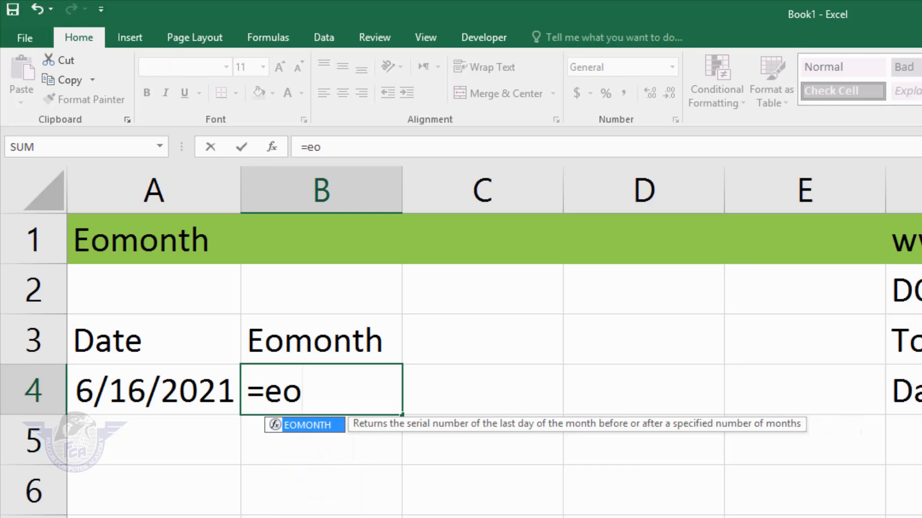
pyautogui.press('Tab')
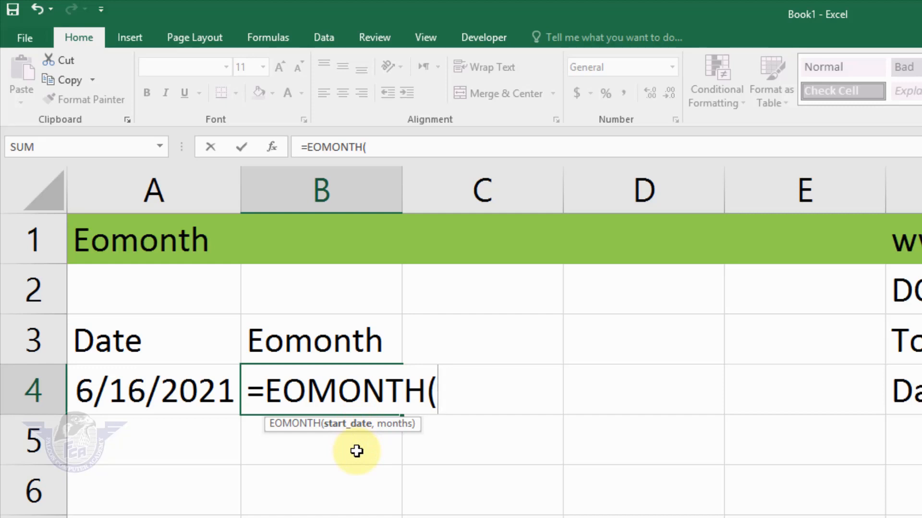
pyautogui.click(139, 397)
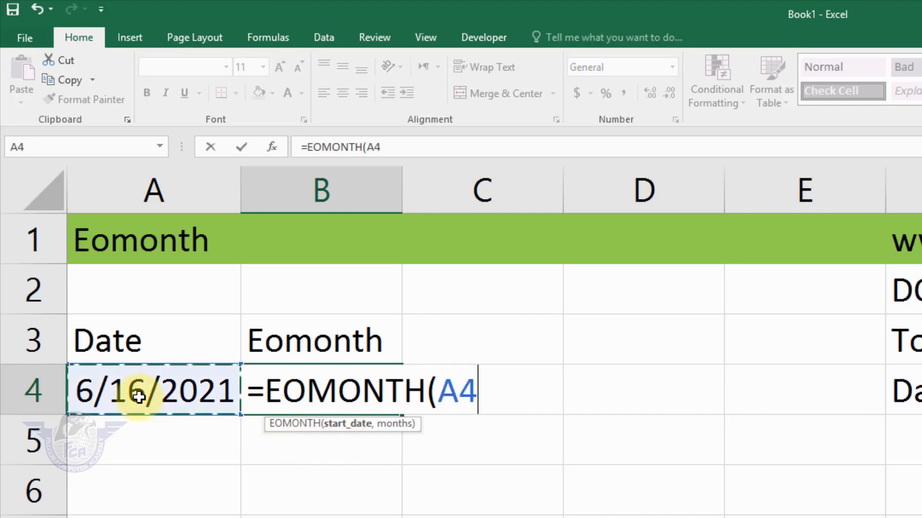
pyautogui.write(',')
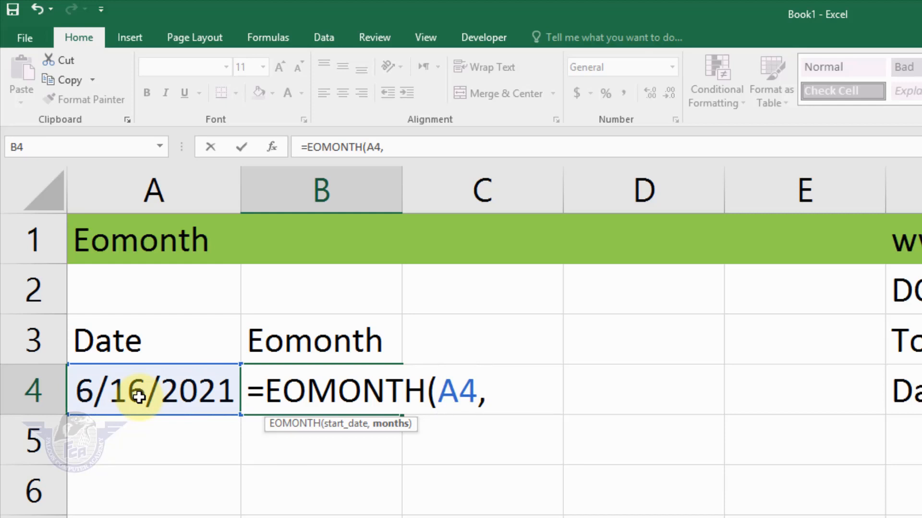
pyautogui.write('0)')
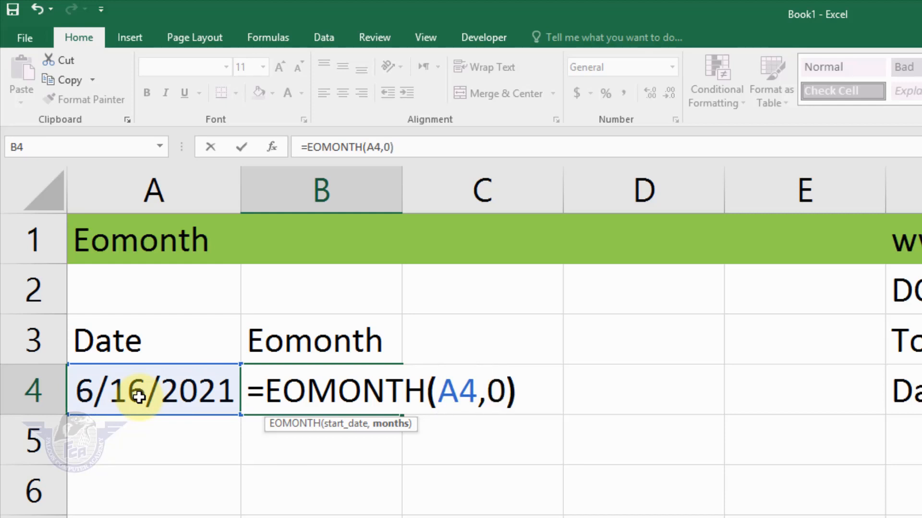
pyautogui.press('Return')
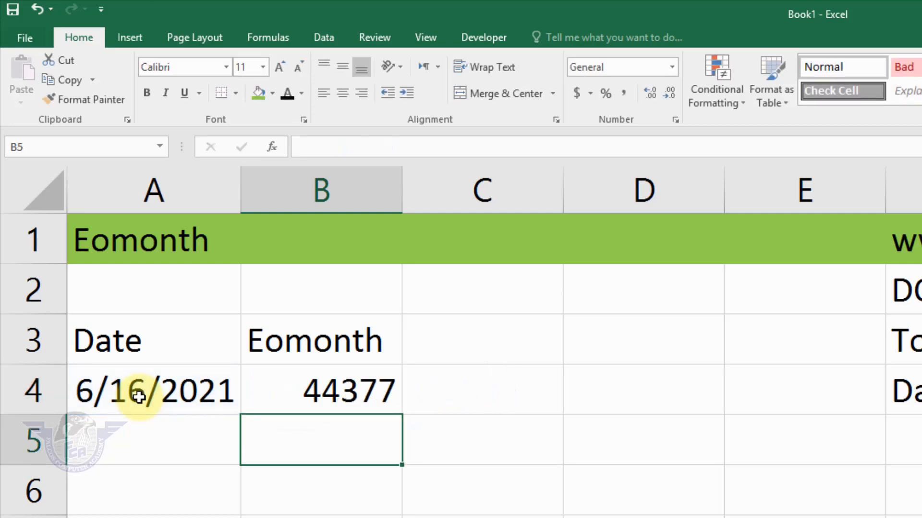
# Format the EOMONTH result in cell B4 as Short Date.
pyautogui.press('Up')
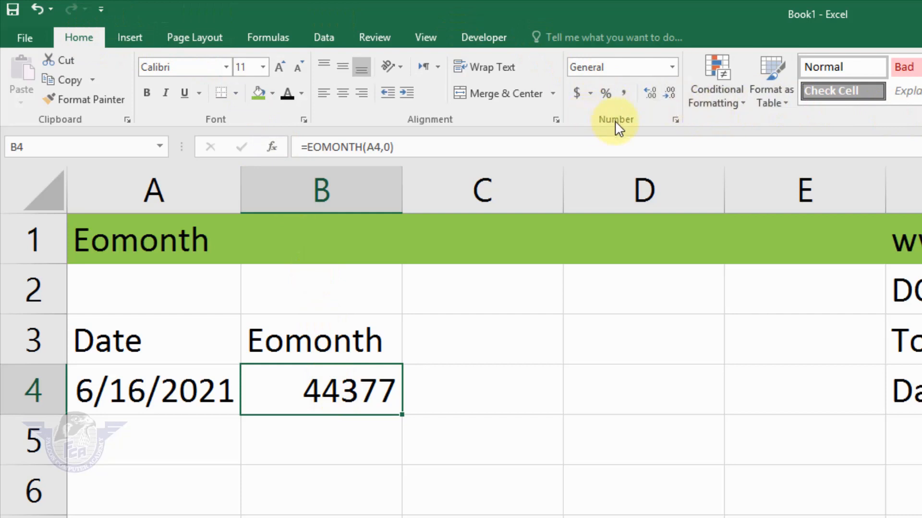
pyautogui.click(671, 68)
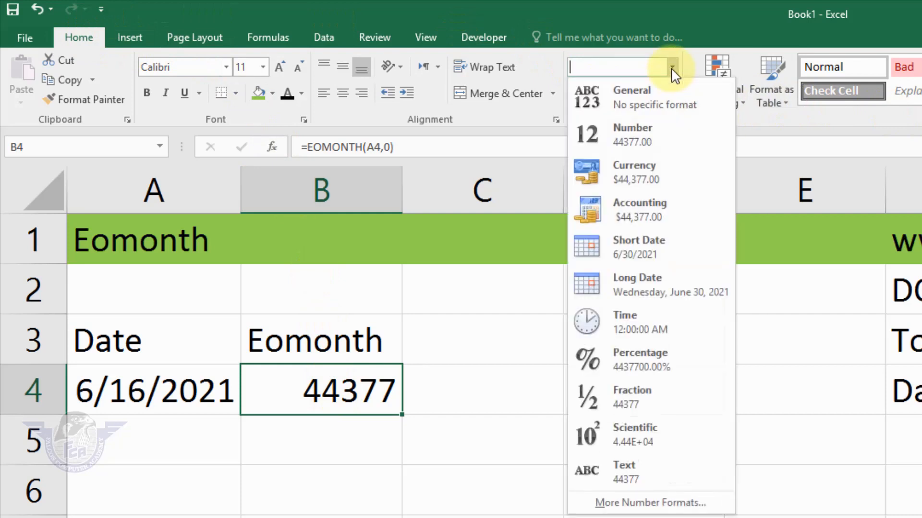
pyautogui.click(647, 251)
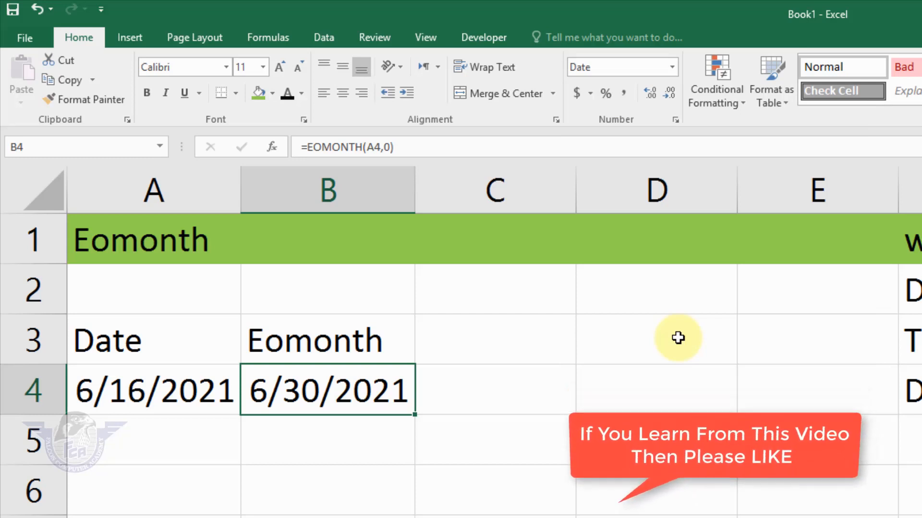
# Change the months argument of the EOMONTH formula in cell B4 to 2.
pyautogui.press('F2')
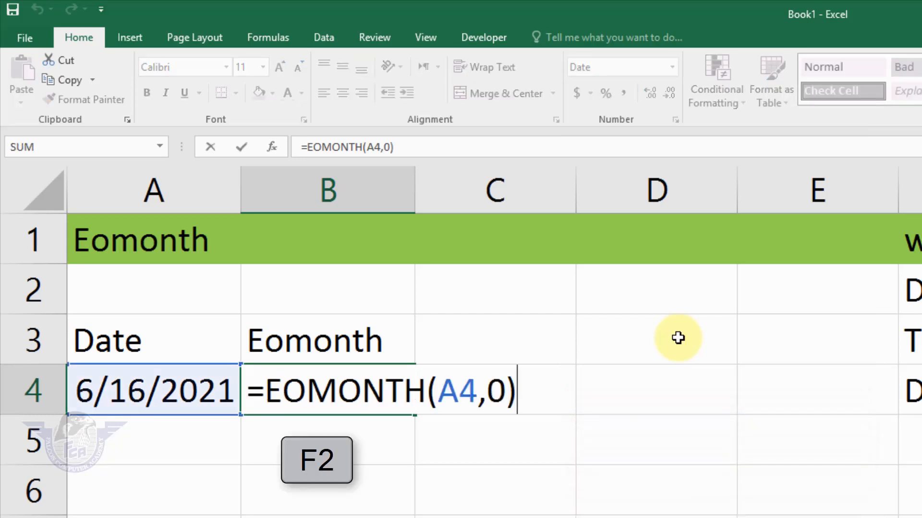
pyautogui.press('Left')
pyautogui.hotkey('shift', 'Left')
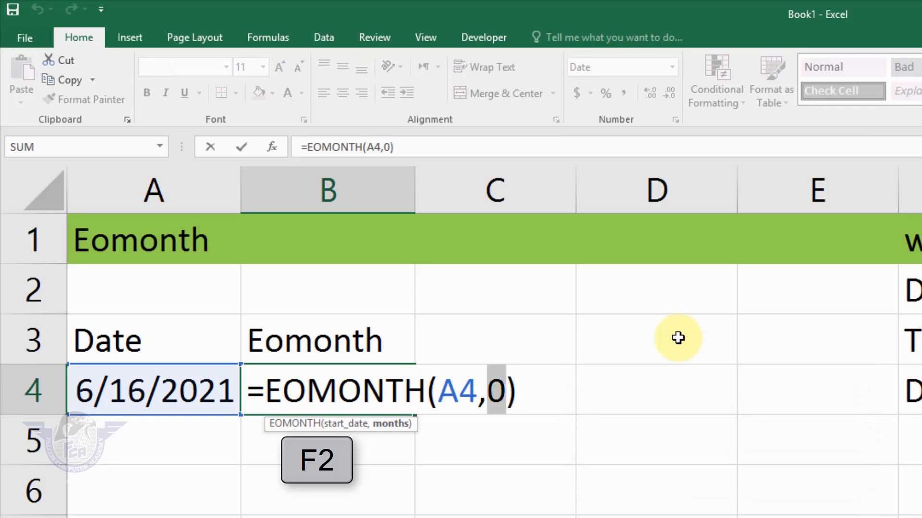
pyautogui.write('2')
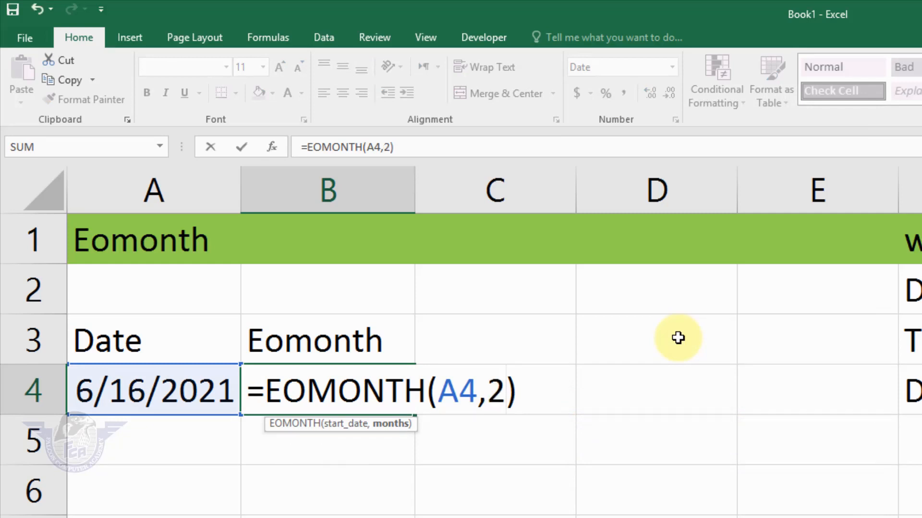
pyautogui.press('Return')
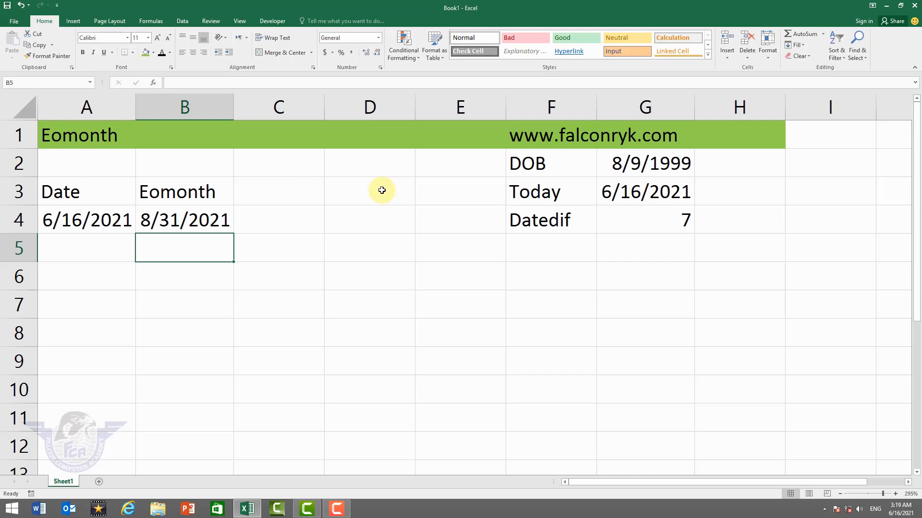
# Enter the headings Date in cell A20 and Edate in cell B20, below the green Edate title row.
pyautogui.press('Down')
pyautogui.press('Down')
pyautogui.press('Down')
pyautogui.press('Down')
pyautogui.press('Down')
pyautogui.press('Down')
pyautogui.press('Down')
pyautogui.press('Down')
pyautogui.press('Down')
pyautogui.press('Down')
pyautogui.press('Down')
pyautogui.press('Down')
pyautogui.press('Down')
pyautogui.press('Down')
pyautogui.press('Down')
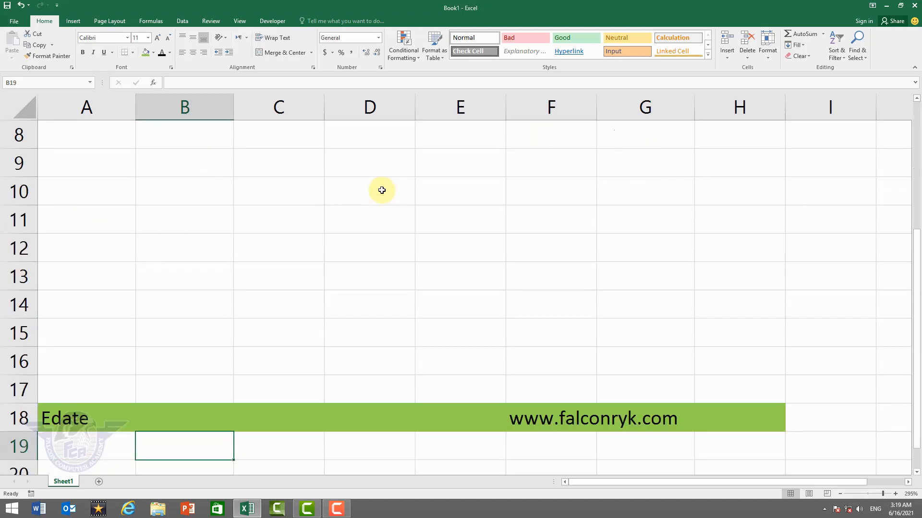
pyautogui.press('Down')
pyautogui.press('Up')
pyautogui.press('Up')
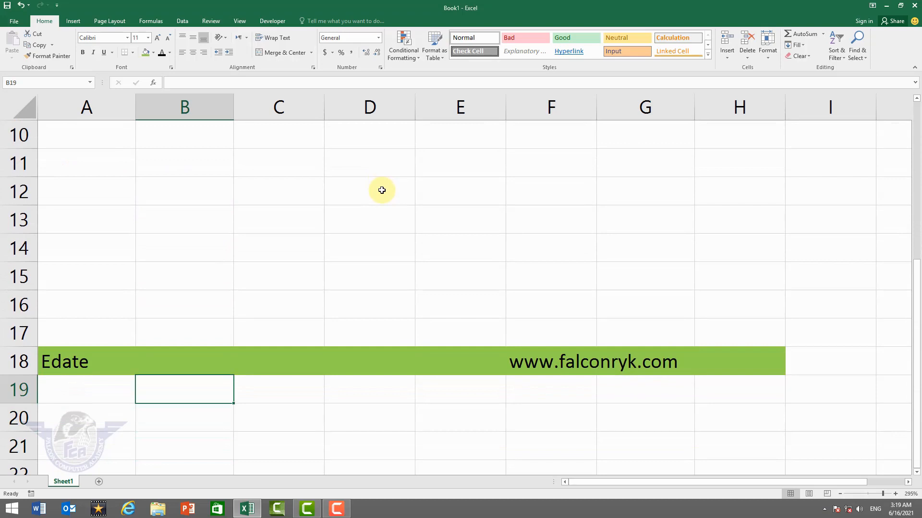
pyautogui.press('Left')
pyautogui.press('Down')
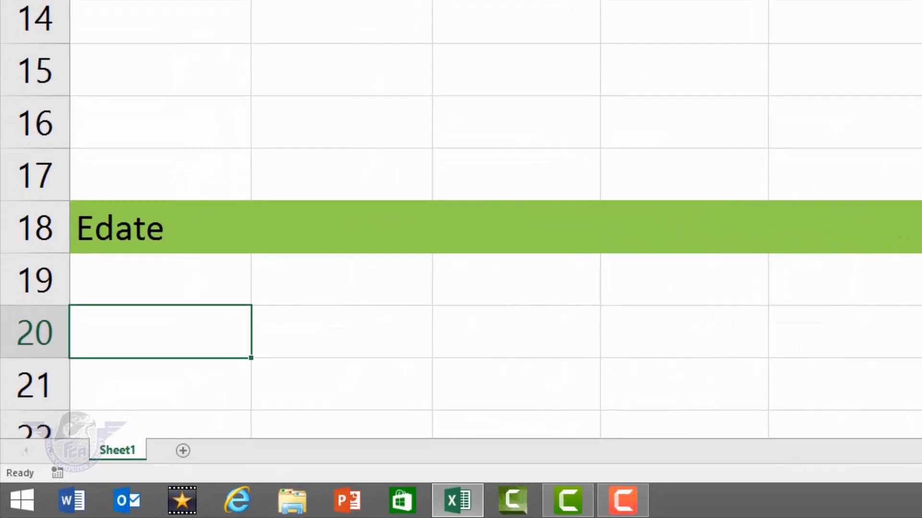
pyautogui.write('Date')
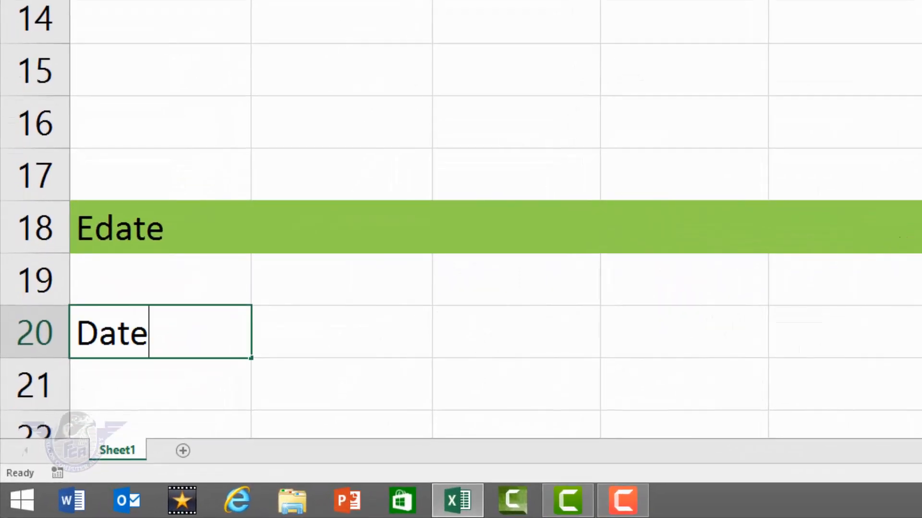
pyautogui.press('Tab')
pyautogui.write('Edate')
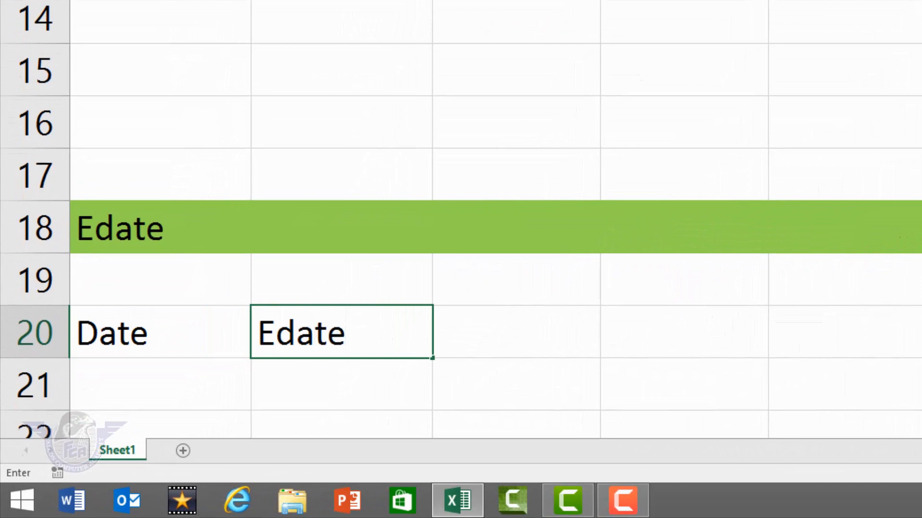
pyautogui.press('Return')
# Enter the formula =TODAY() in cell A21 under the Date heading of the Edate section.
pyautogui.press('Left')
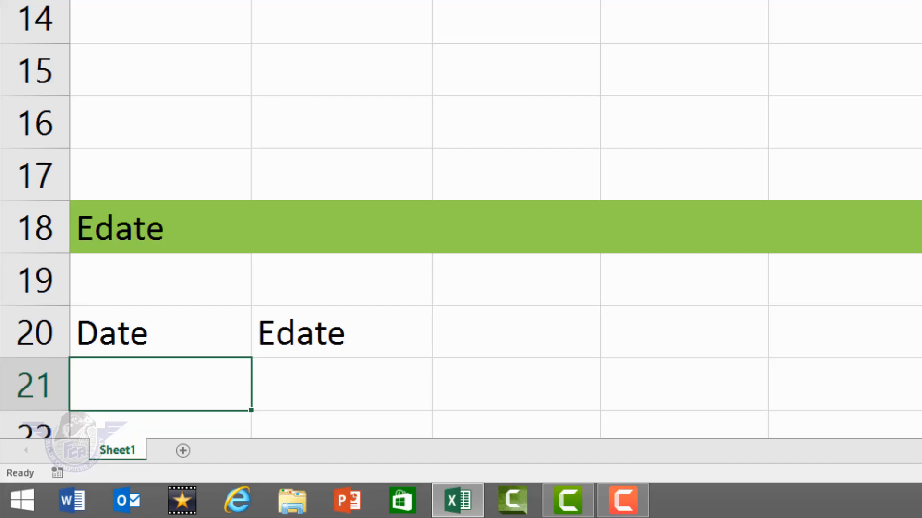
pyautogui.write('=')
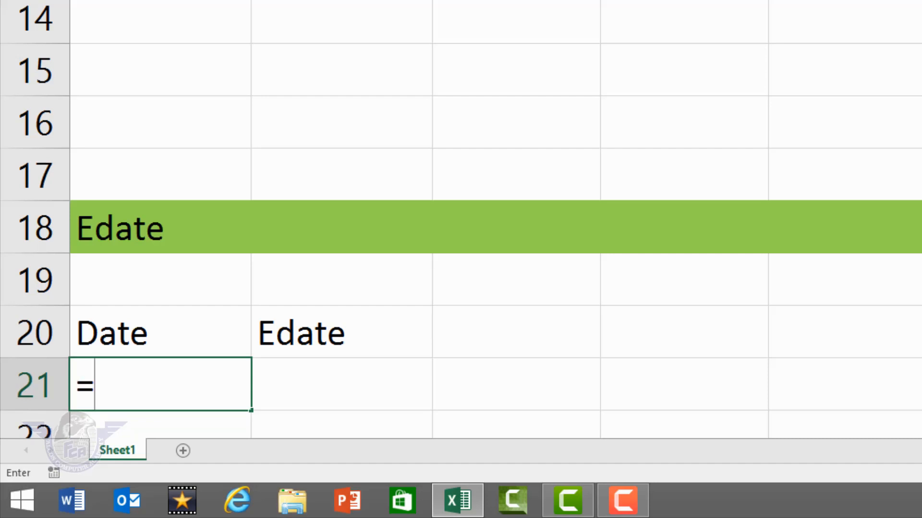
pyautogui.write('today()')
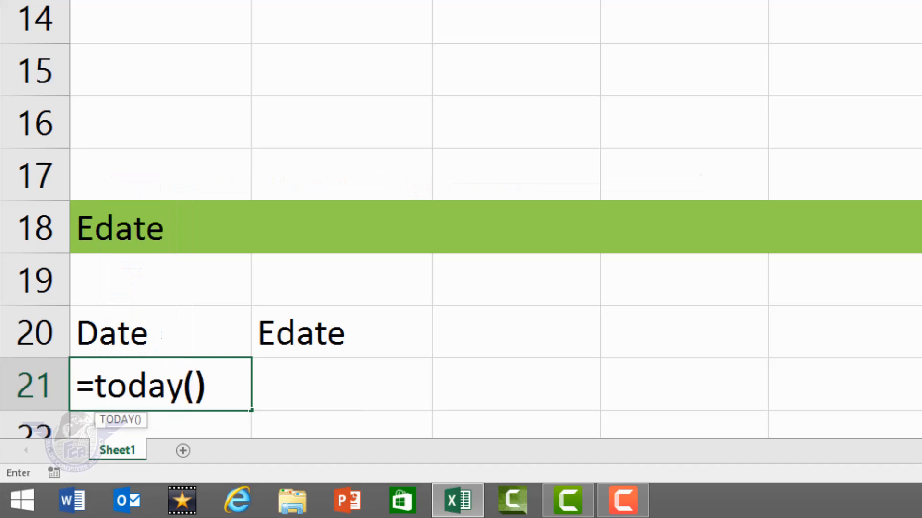
pyautogui.press('Return')
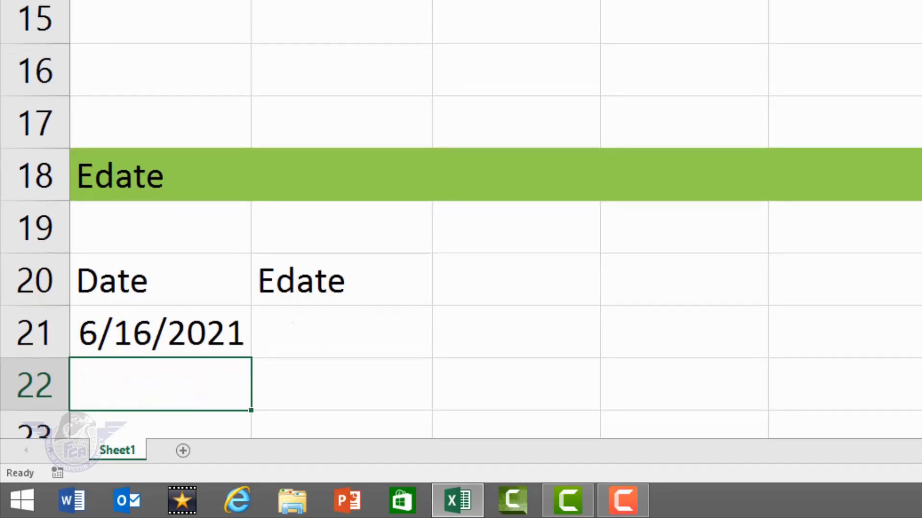
# Enter the formula =EDATE(A21,1) in cell B21 under the Edate heading, using A21 as start date and 1 month.
pyautogui.press('Up')
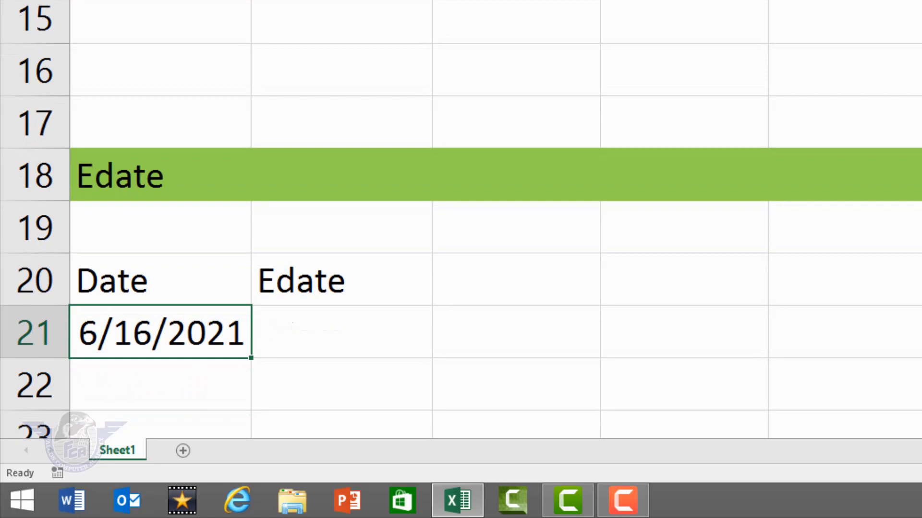
pyautogui.press('Right')
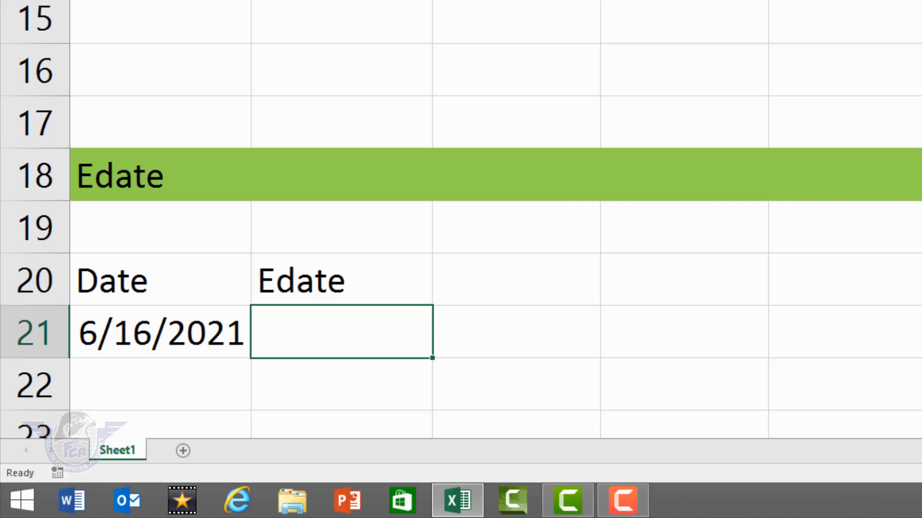
pyautogui.write('=ed')
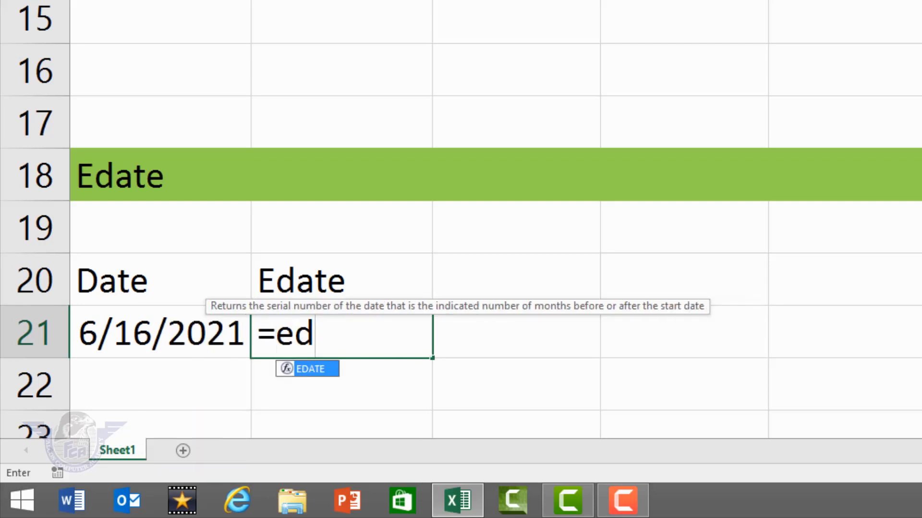
pyautogui.press('Tab')
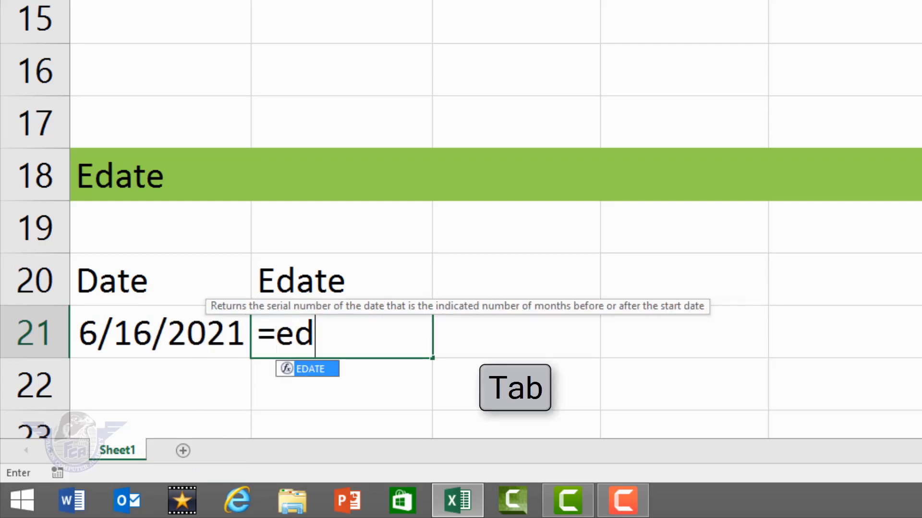
pyautogui.press('Tab')
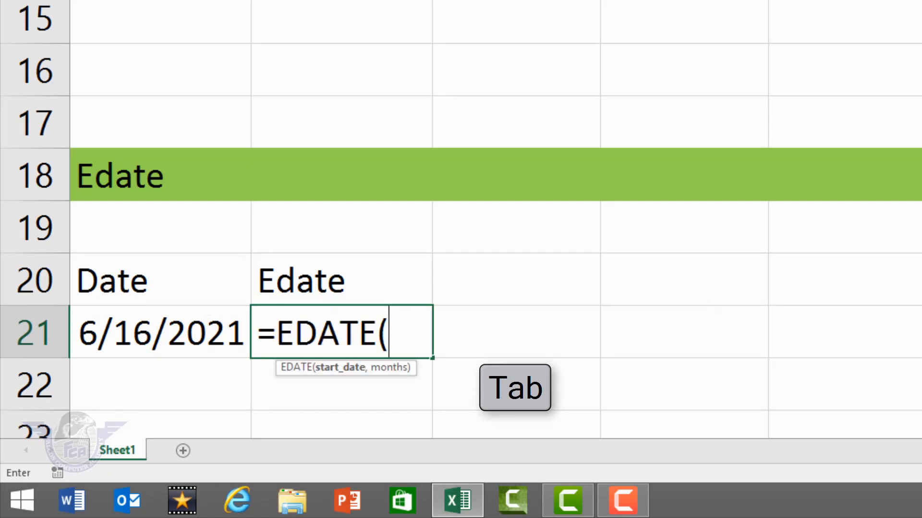
pyautogui.click(187, 337)
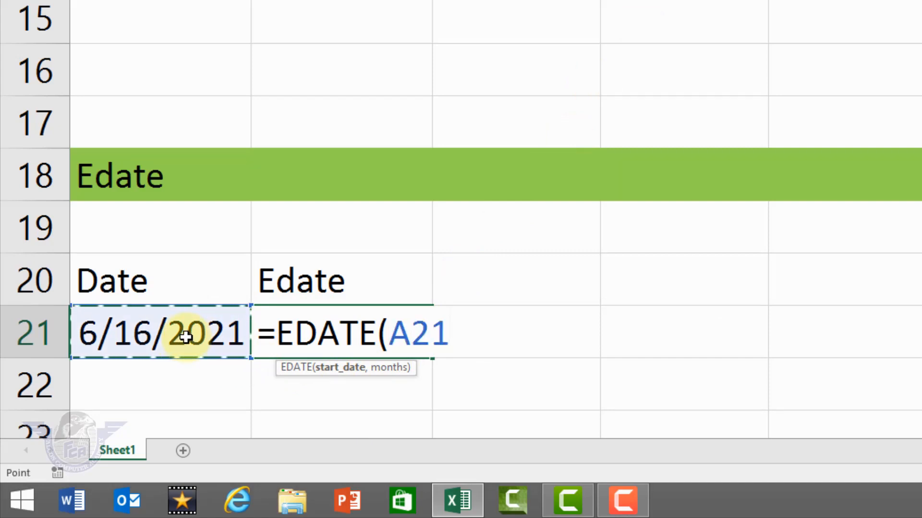
pyautogui.write(',')
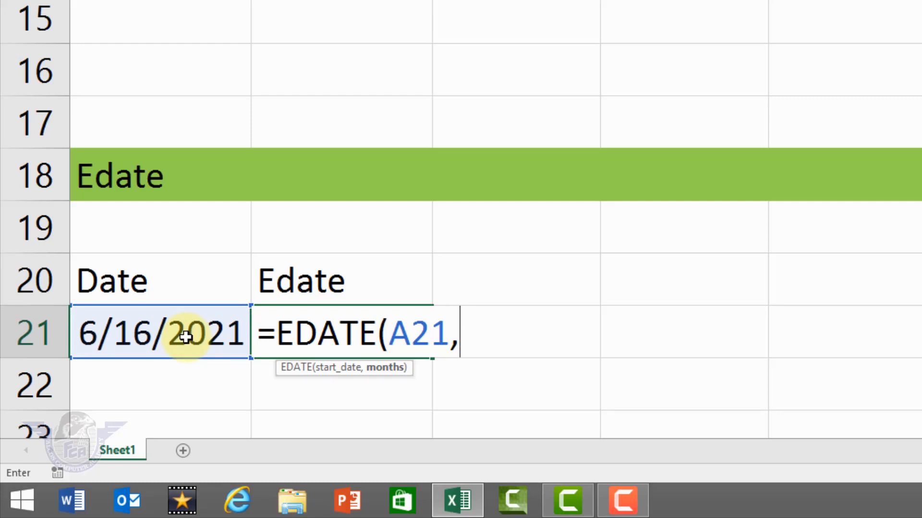
pyautogui.write('1)')
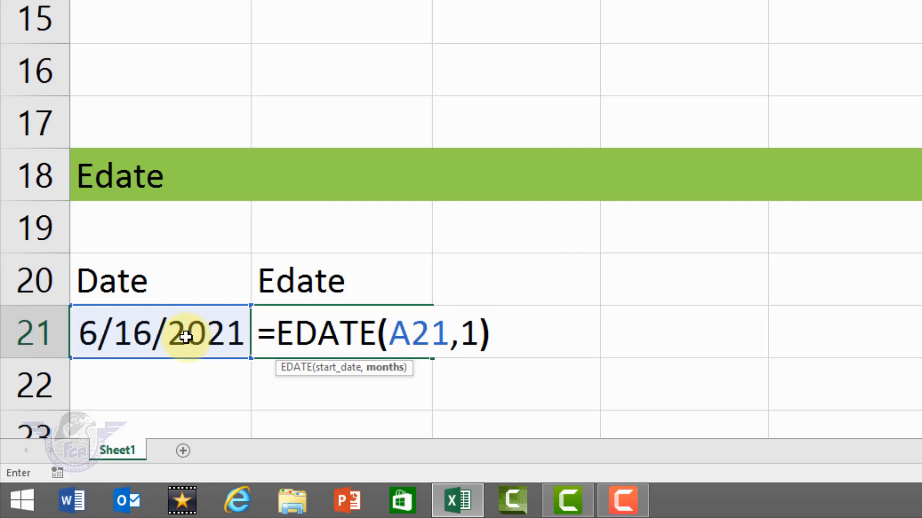
pyautogui.press('Return')
# Format the EDATE result in cell B21 as Short Date.
pyautogui.press('Up')
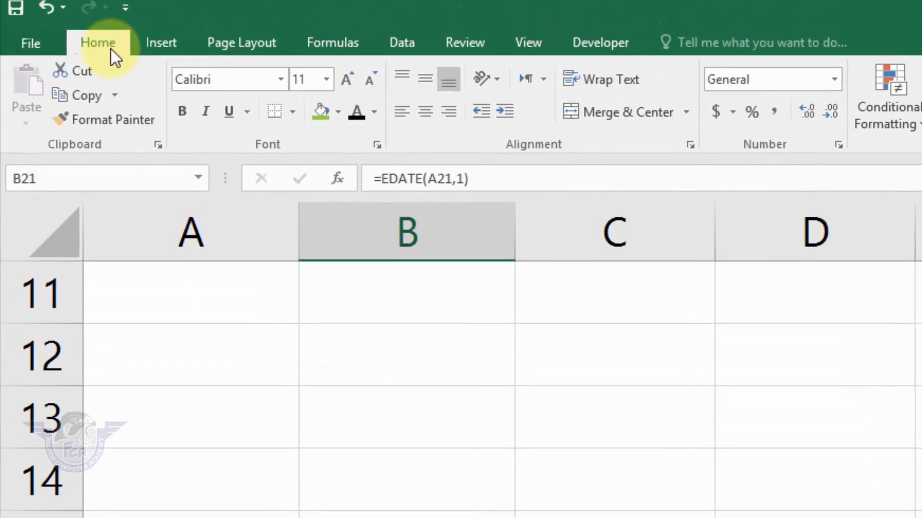
pyautogui.click(834, 86)
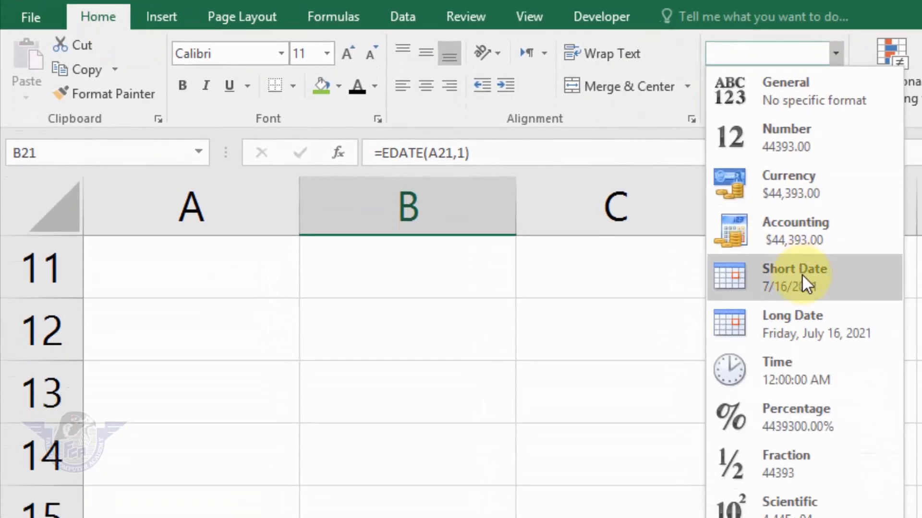
pyautogui.click(793, 305)
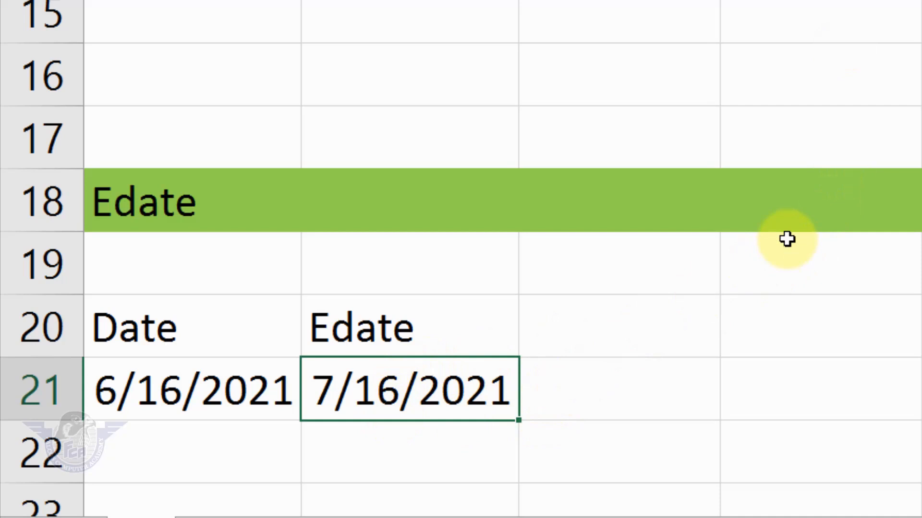
# Change the months argument of the EDATE formula in cell B21 to 6.
pyautogui.press('F2')
pyautogui.press('Left')
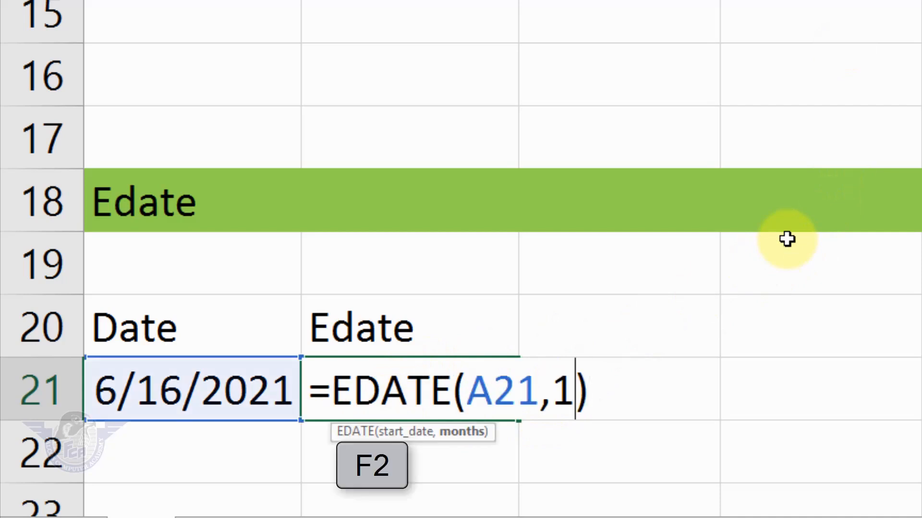
pyautogui.hotkey('shift', 'Left')
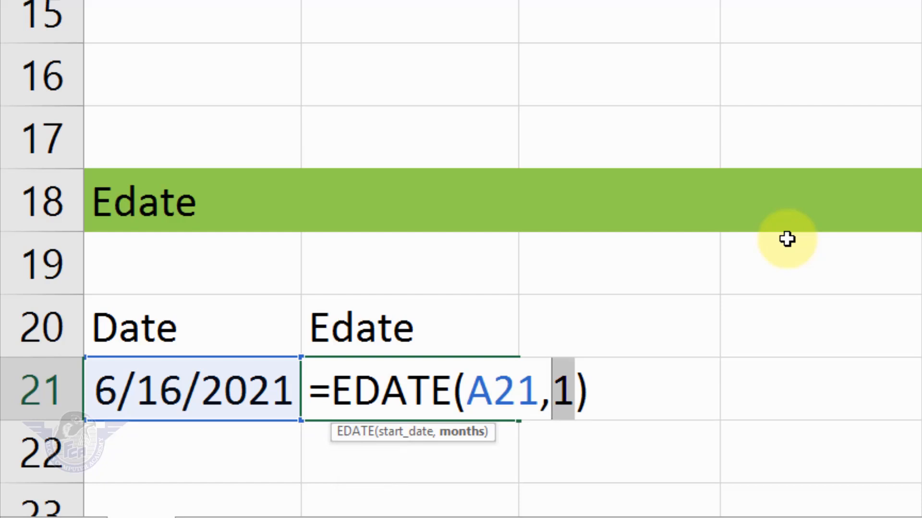
pyautogui.write('6')
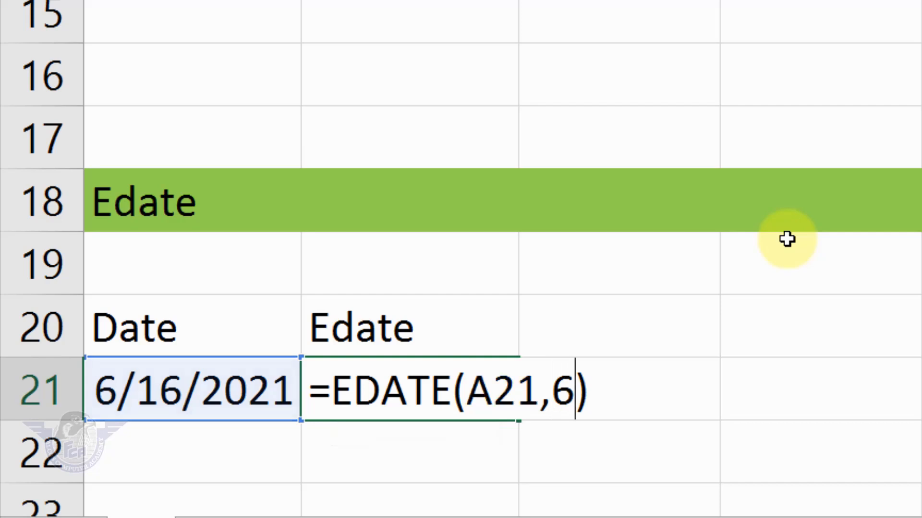
pyautogui.press('Return')
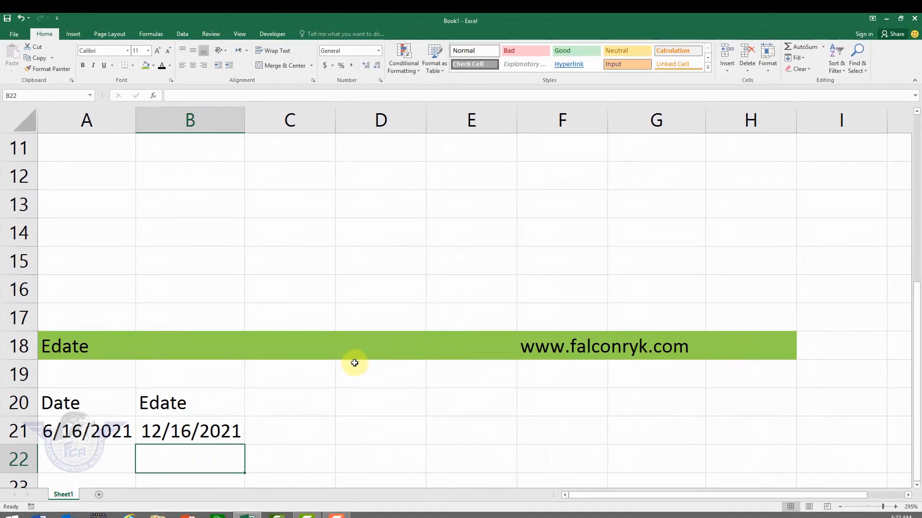
pyautogui.scroll(4, 402, 325)
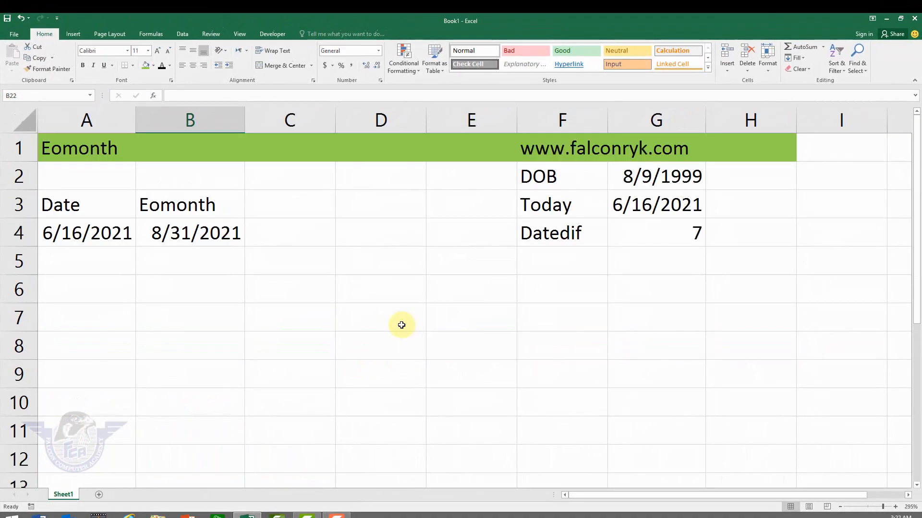
pyautogui.scroll(-4, 402, 325)
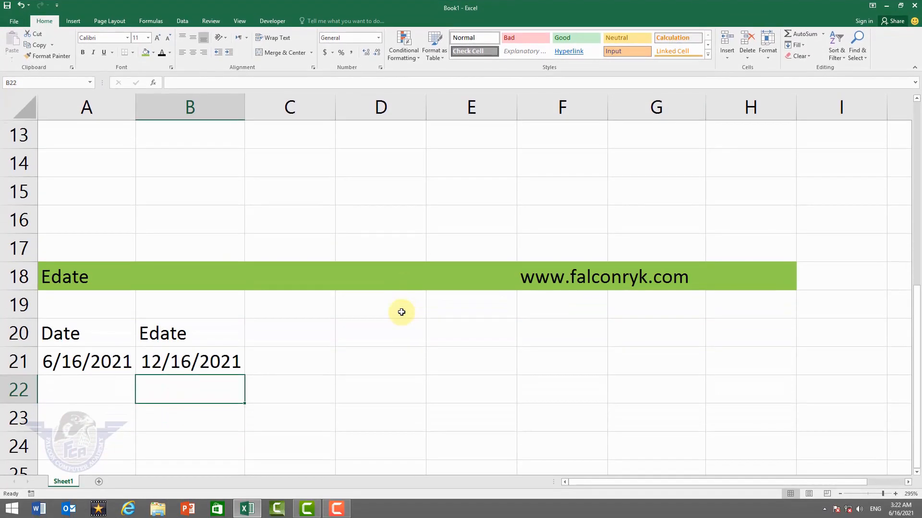